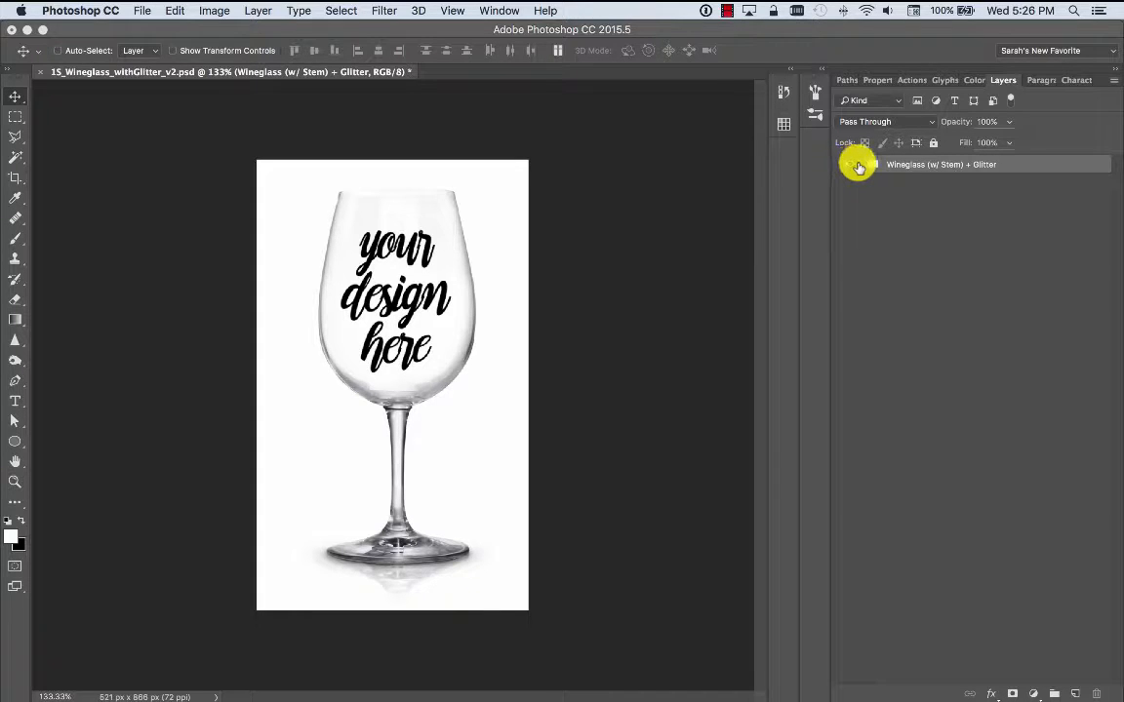
Expand the Wineglass (w/ Stem) + Glitter group and preview the mockup without the White Background layer, and without the Wineglass (w/ Stem) group
left_click(858, 166)
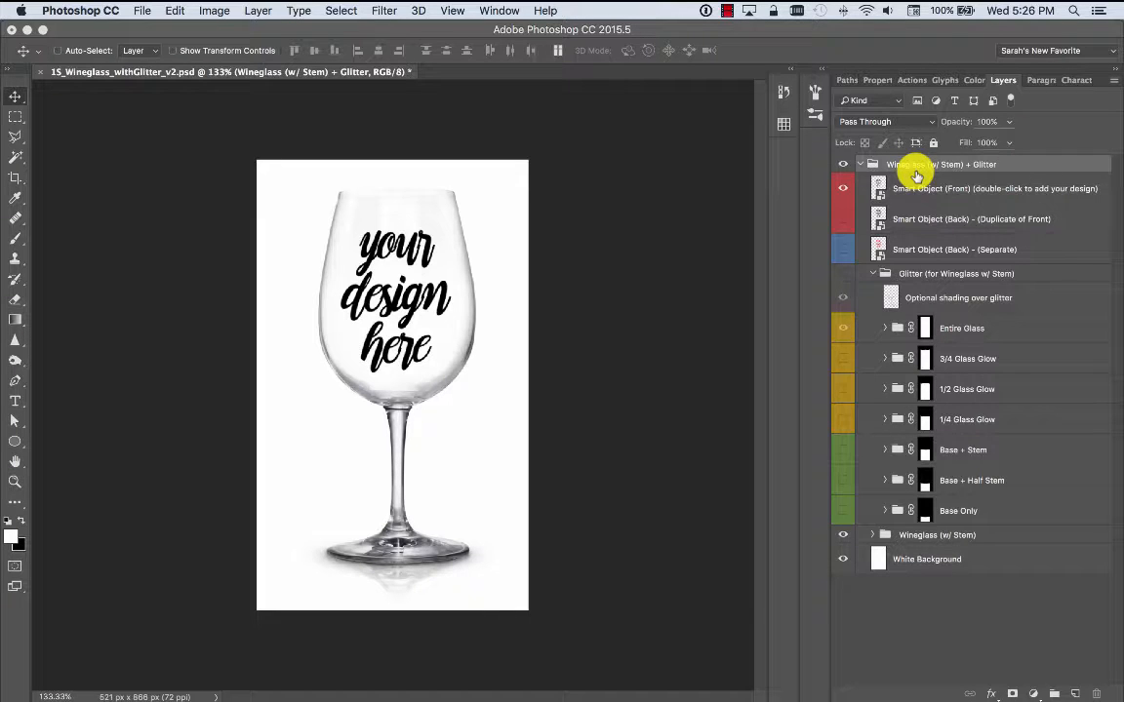
left_click(842, 560)
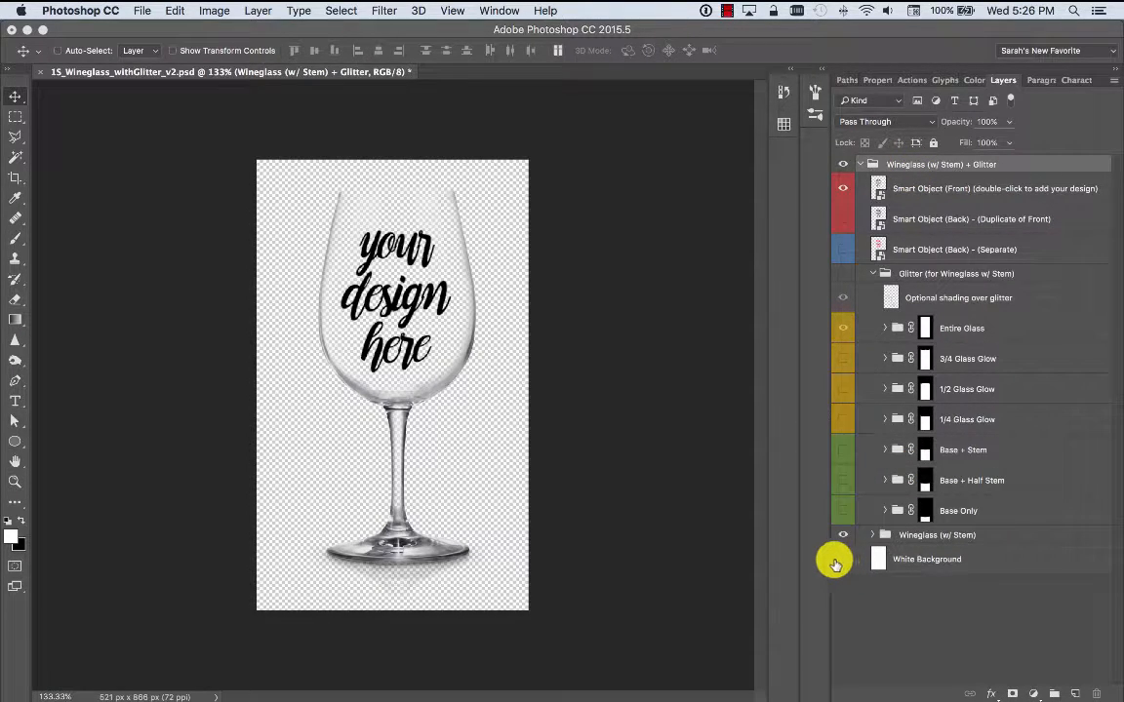
left_click(842, 561)
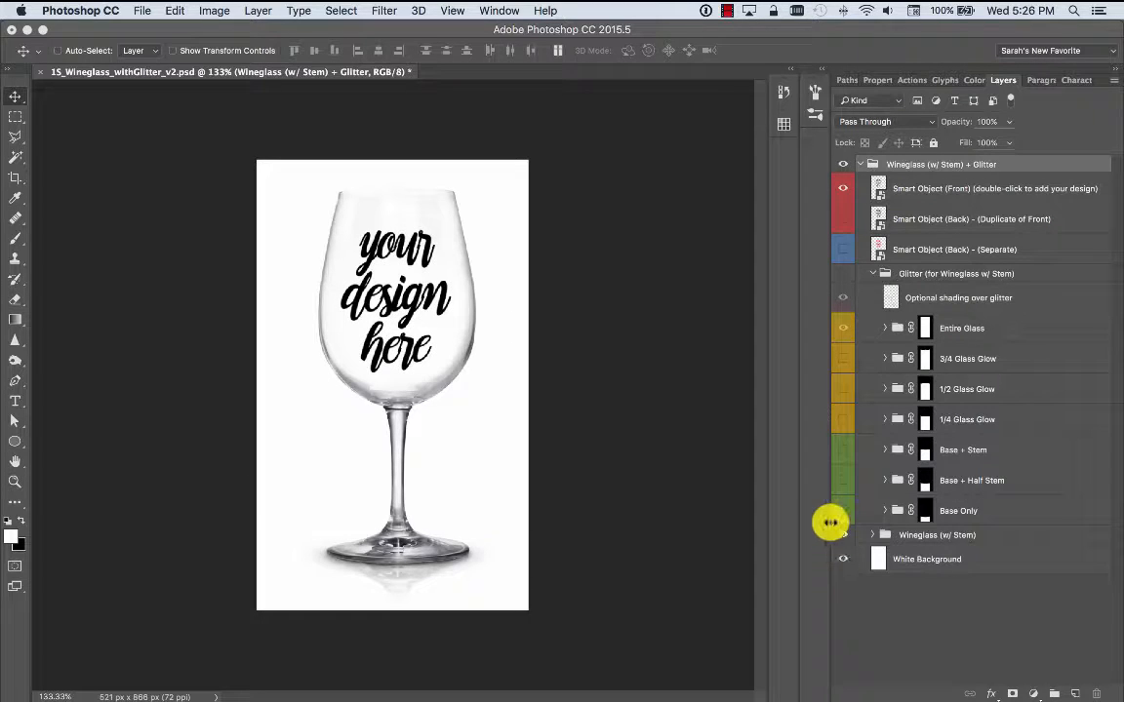
left_click(842, 536)
left_click(842, 536)
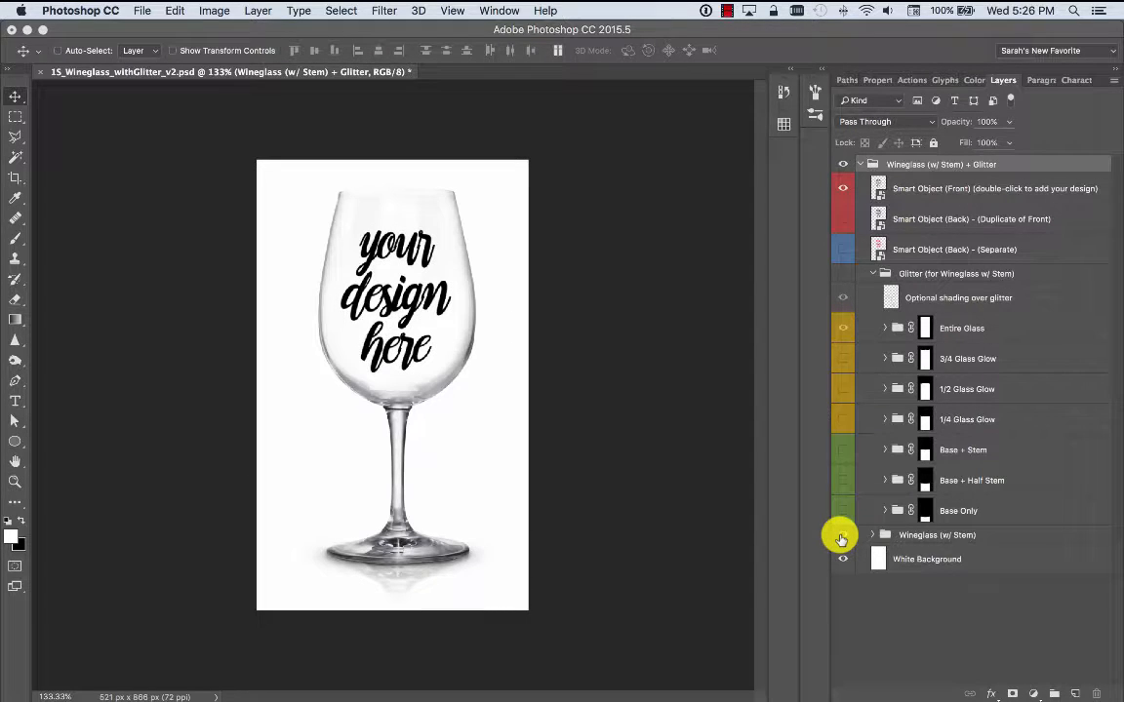
Examine what the Wineglass, Reflection, Shadow 3 and Shadow 2 layers in the Wineglass (w/ Stem) group contribute by toggling each one's visibility
left_click(872, 535)
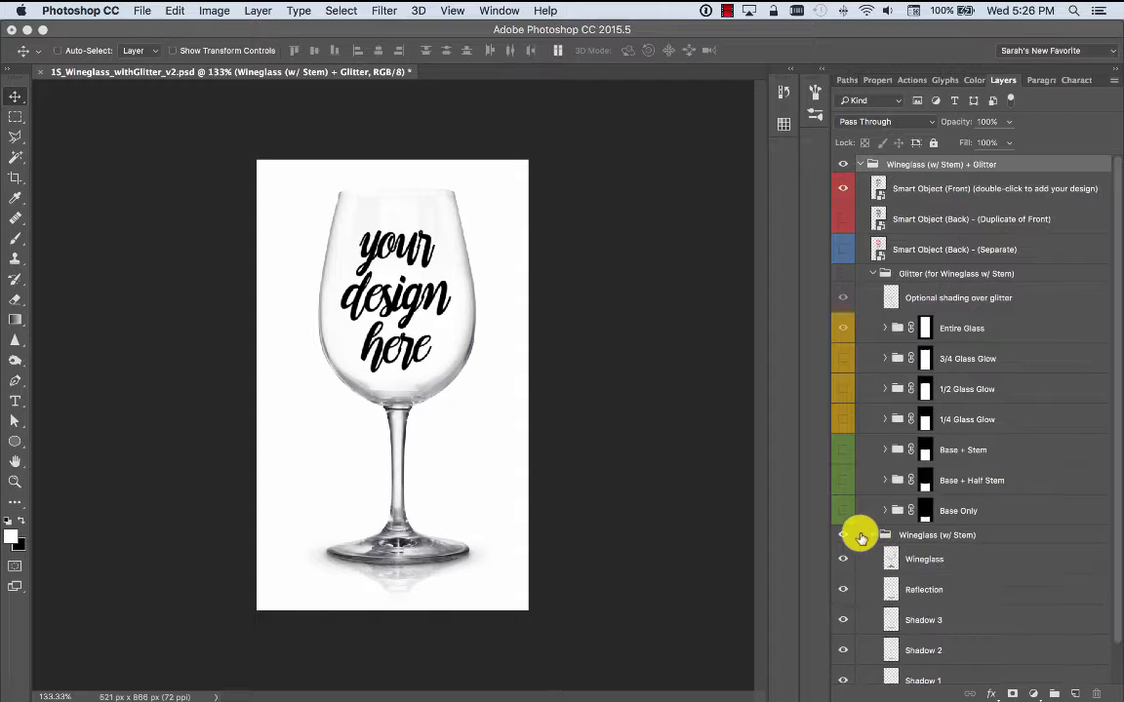
scroll(866, 517, "down", 1)
left_click(843, 517)
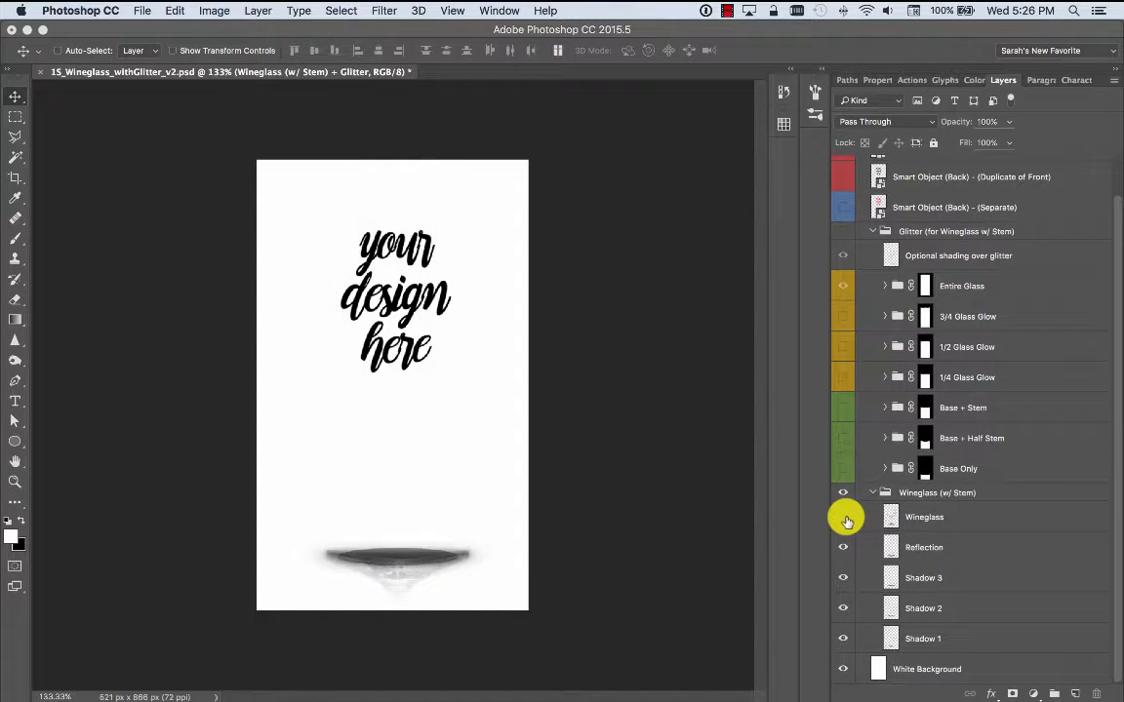
left_click(843, 518)
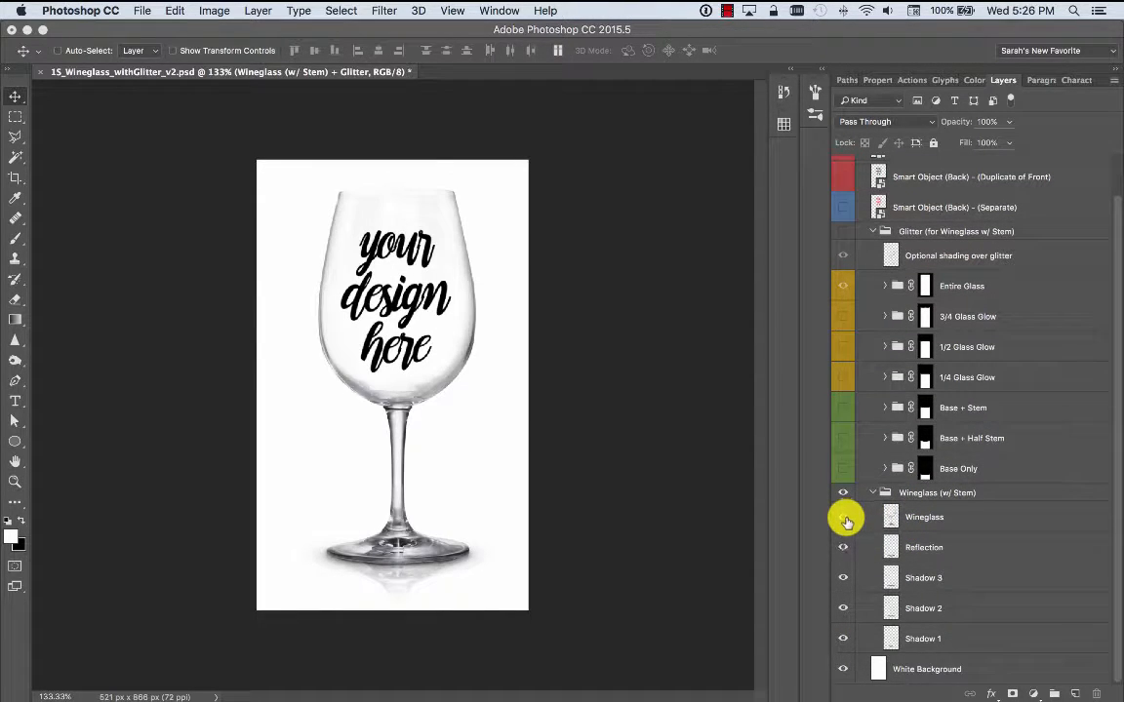
left_click(843, 547)
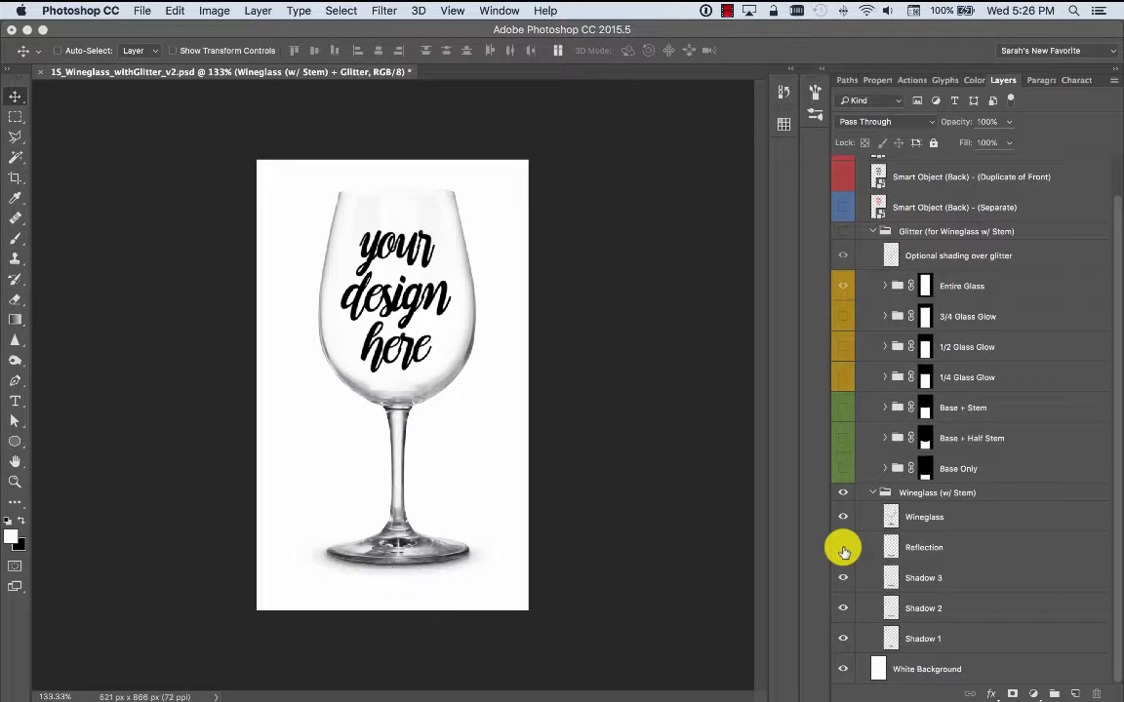
left_click(843, 549)
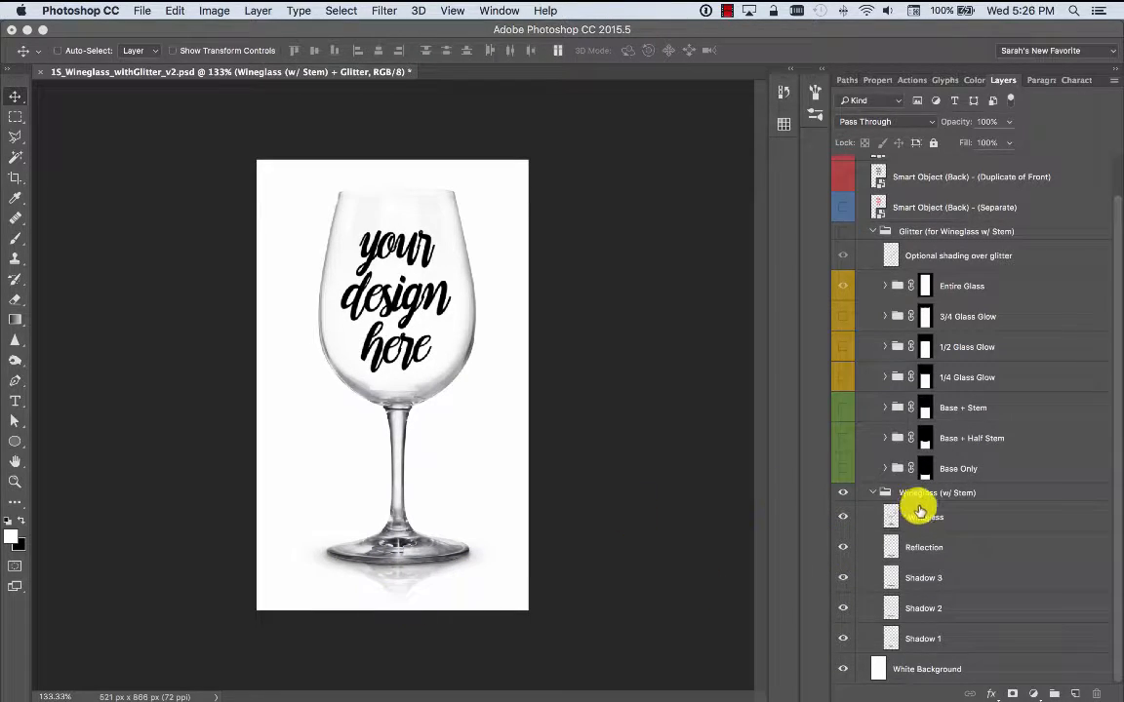
left_click(843, 580)
left_click(843, 580)
left_click(843, 610)
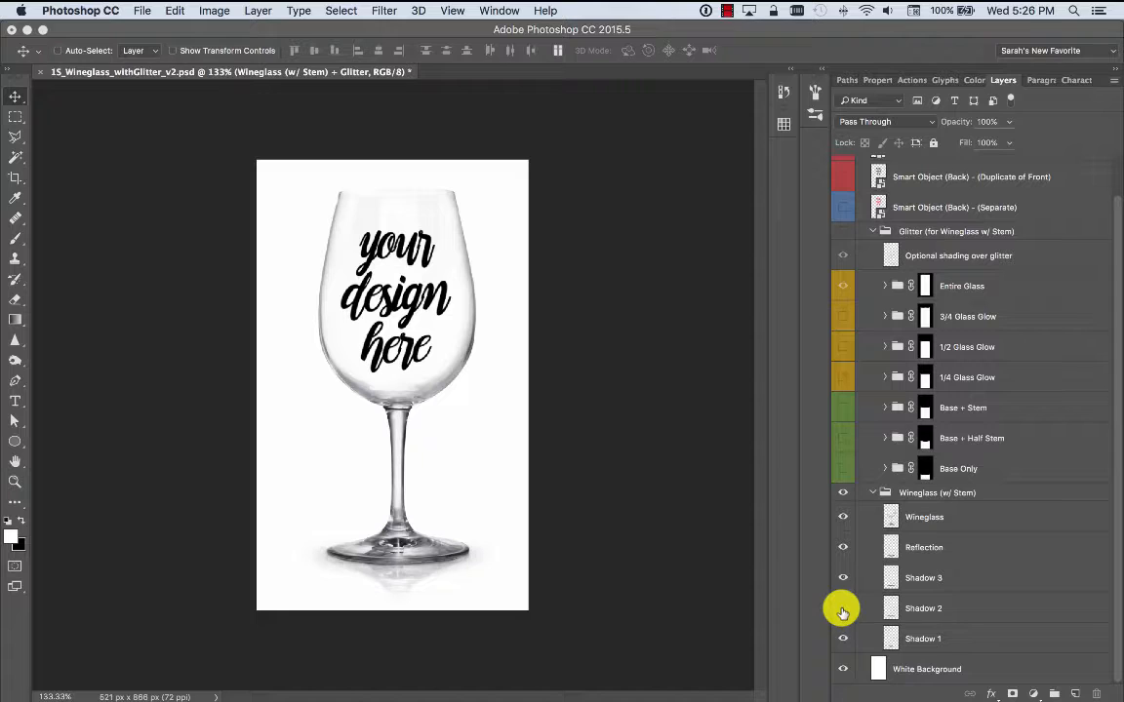
left_click(843, 611)
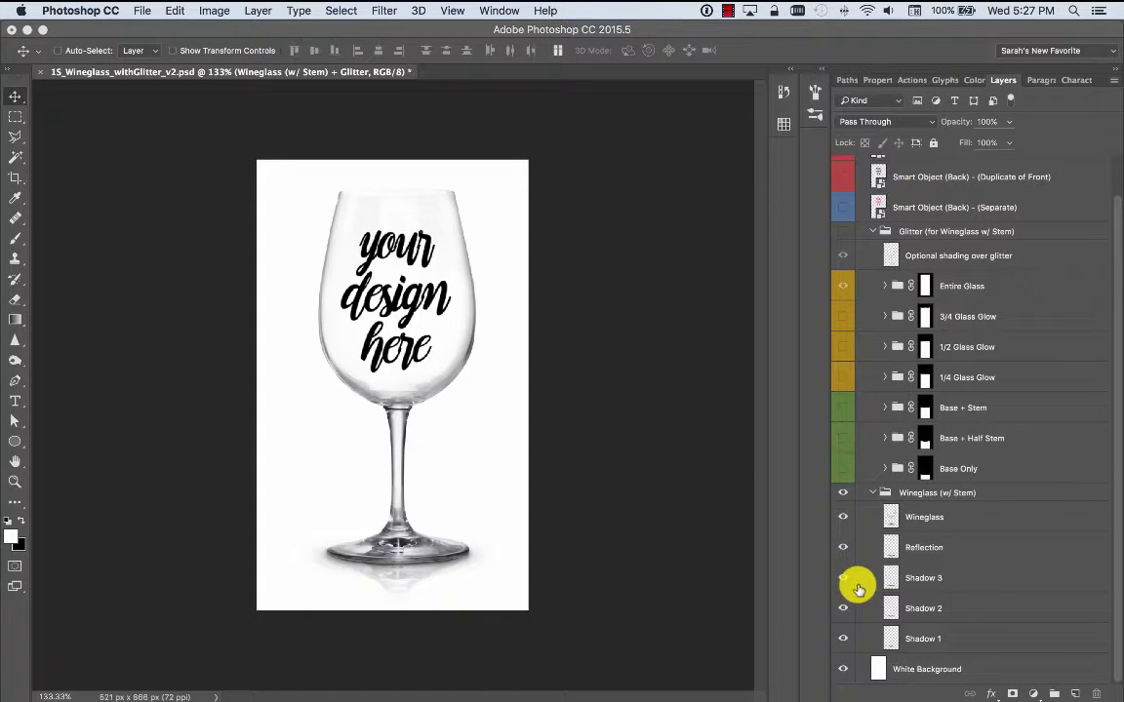
left_click(870, 493)
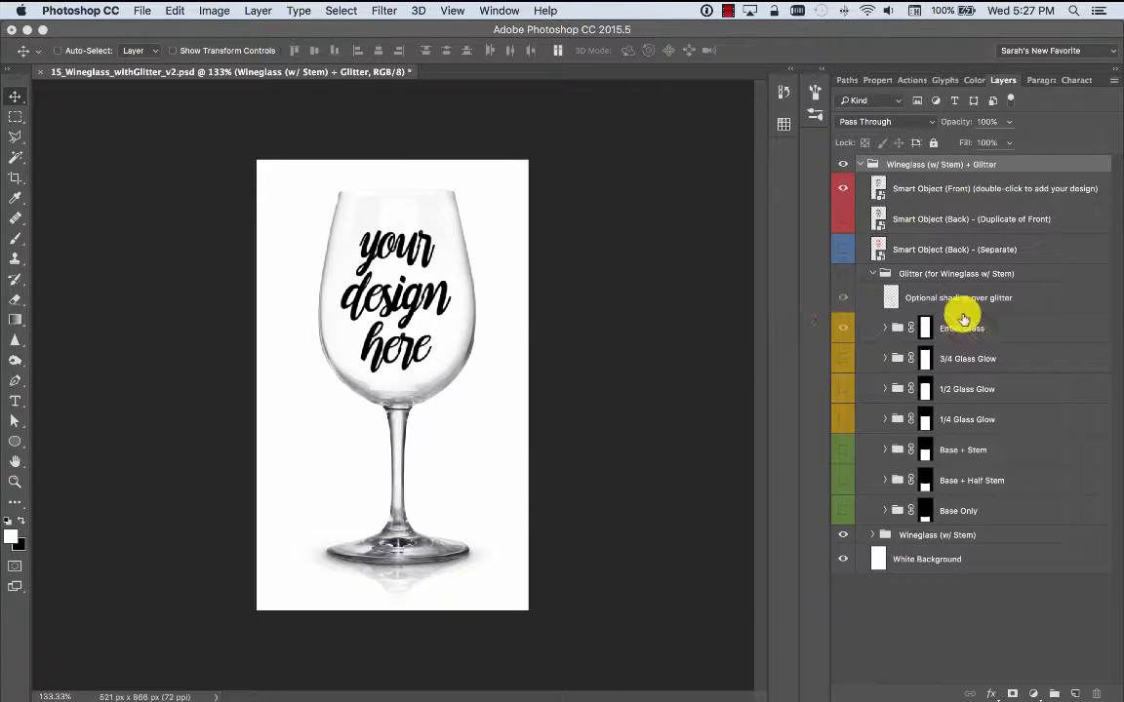
Make the Glitter (for Wineglass w/ Stem) group visible and switch its displayed glitter from Entire Glass to Base Only
left_click(843, 275)
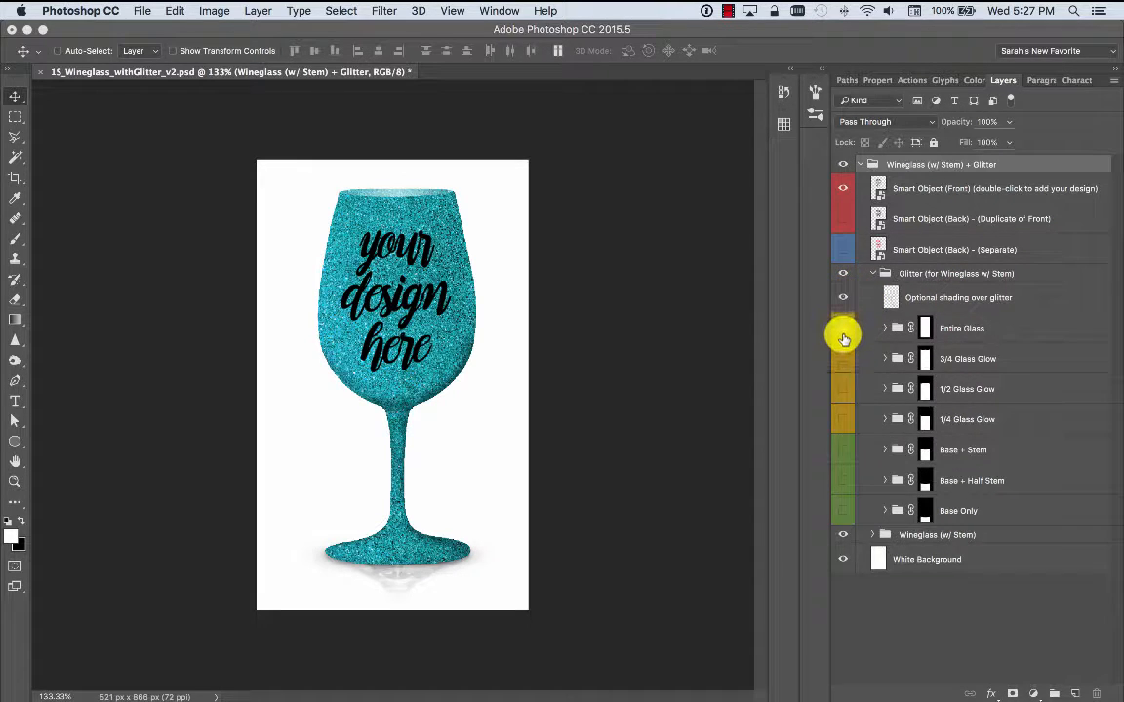
left_click(843, 275)
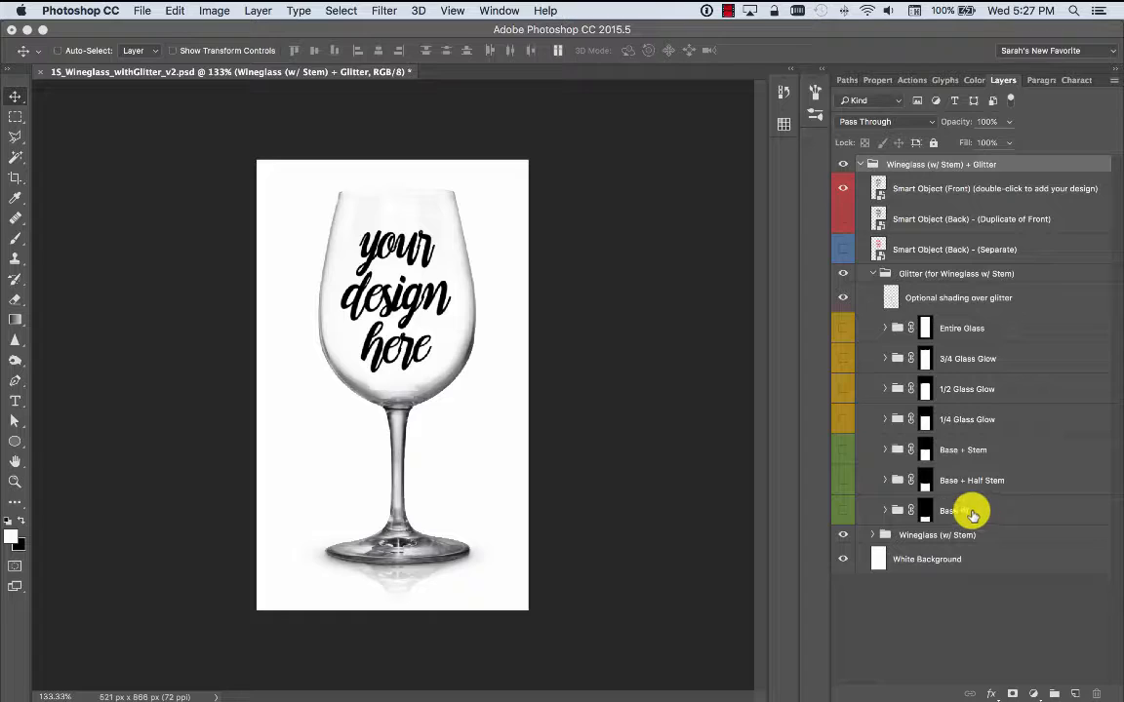
left_click(842, 512)
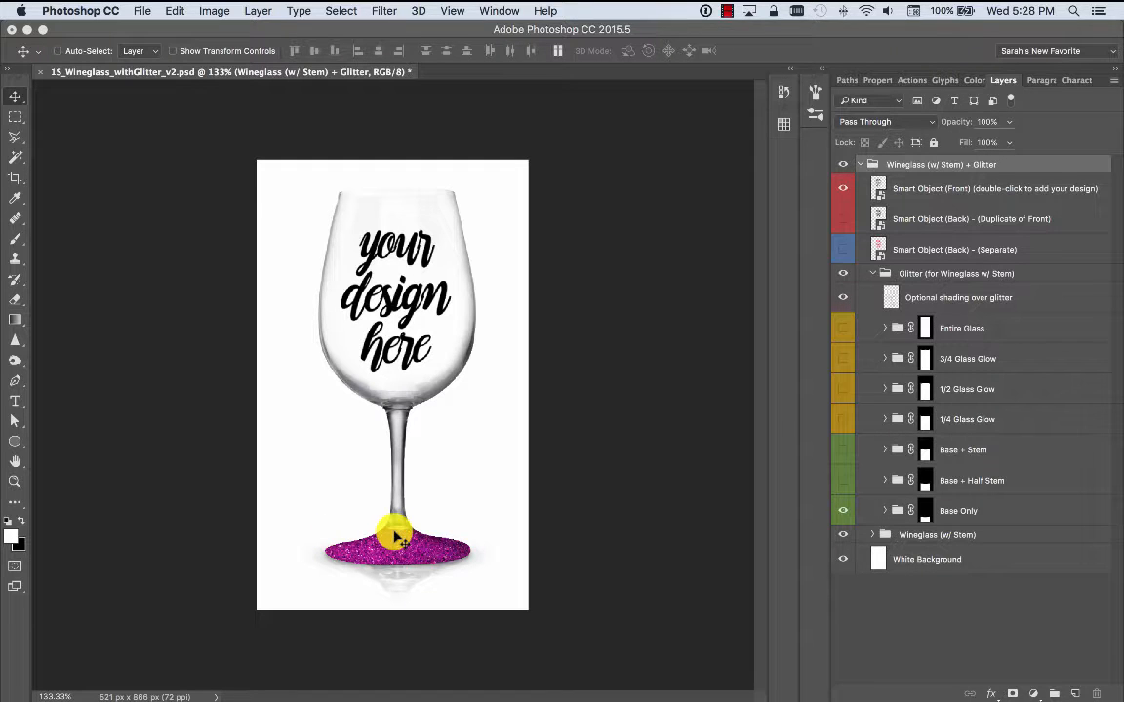
Examine the layers inside the glitter groups from Base Only up to 1/2 Glass Glow, leaving only Base Only expanded
left_click(885, 510)
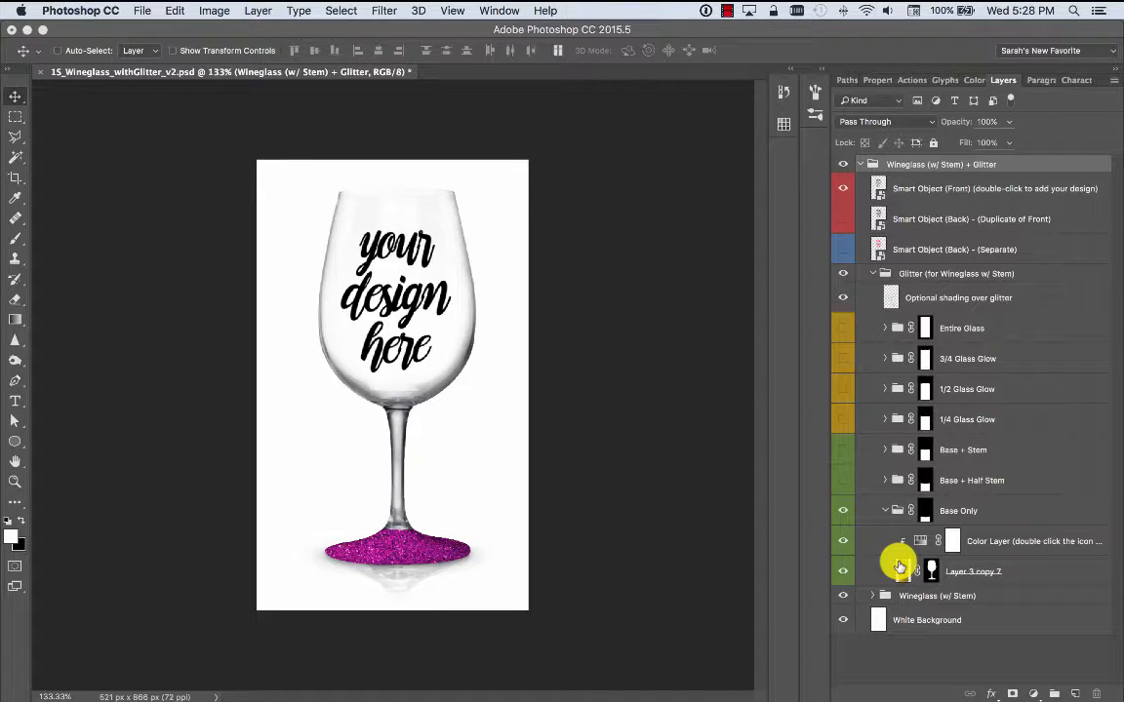
left_click(885, 480)
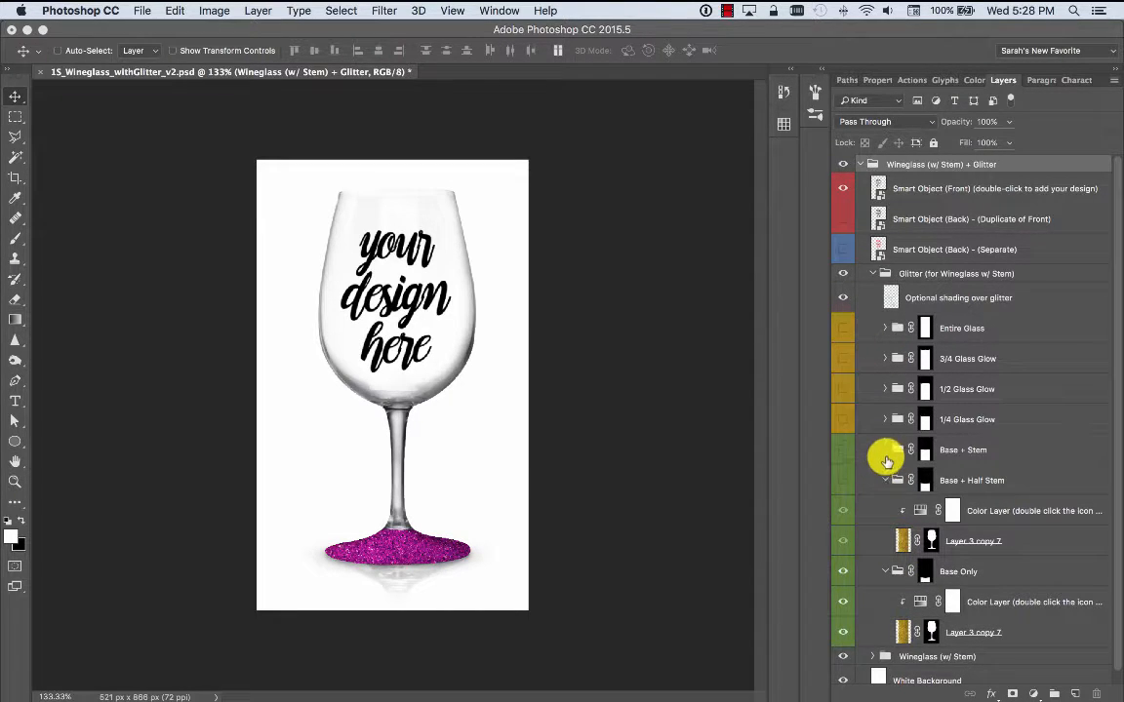
left_click(885, 450)
left_click(885, 420)
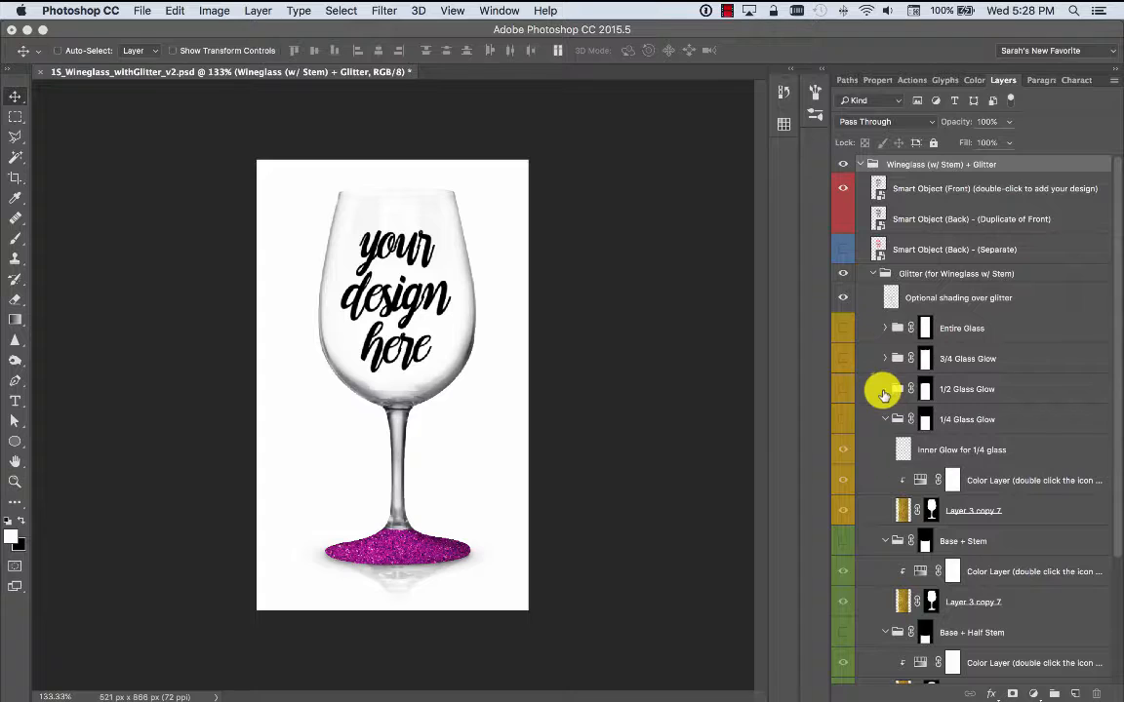
left_click(884, 389)
left_click(885, 390)
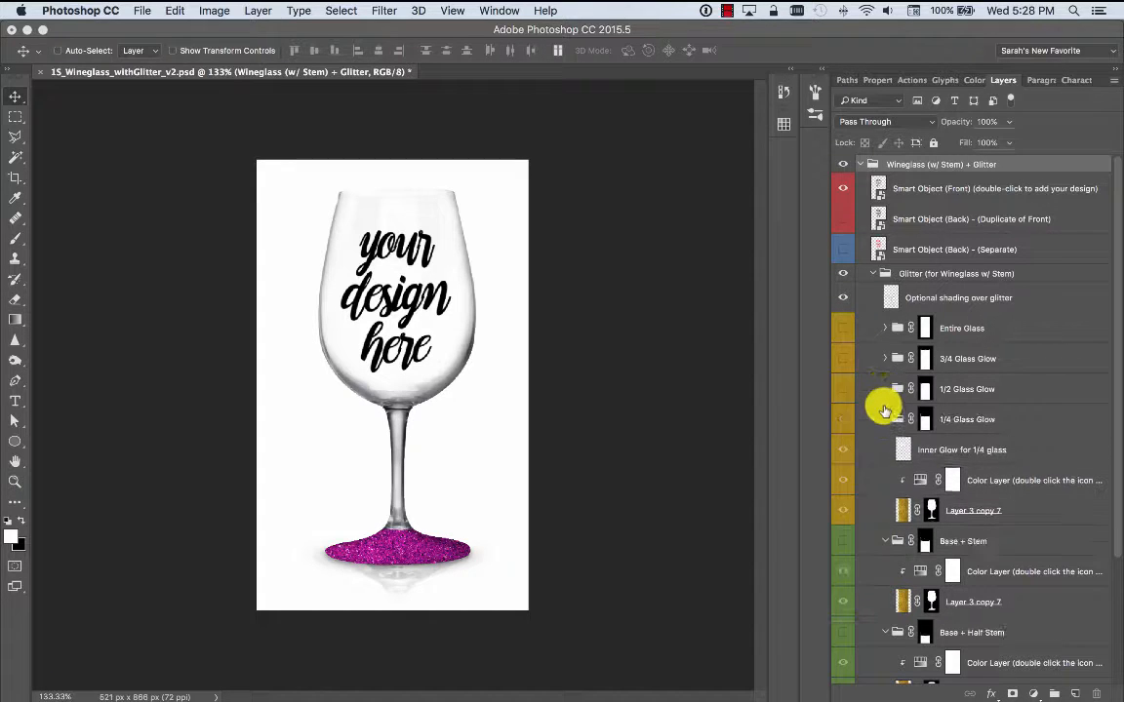
left_click(885, 419)
left_click(885, 450)
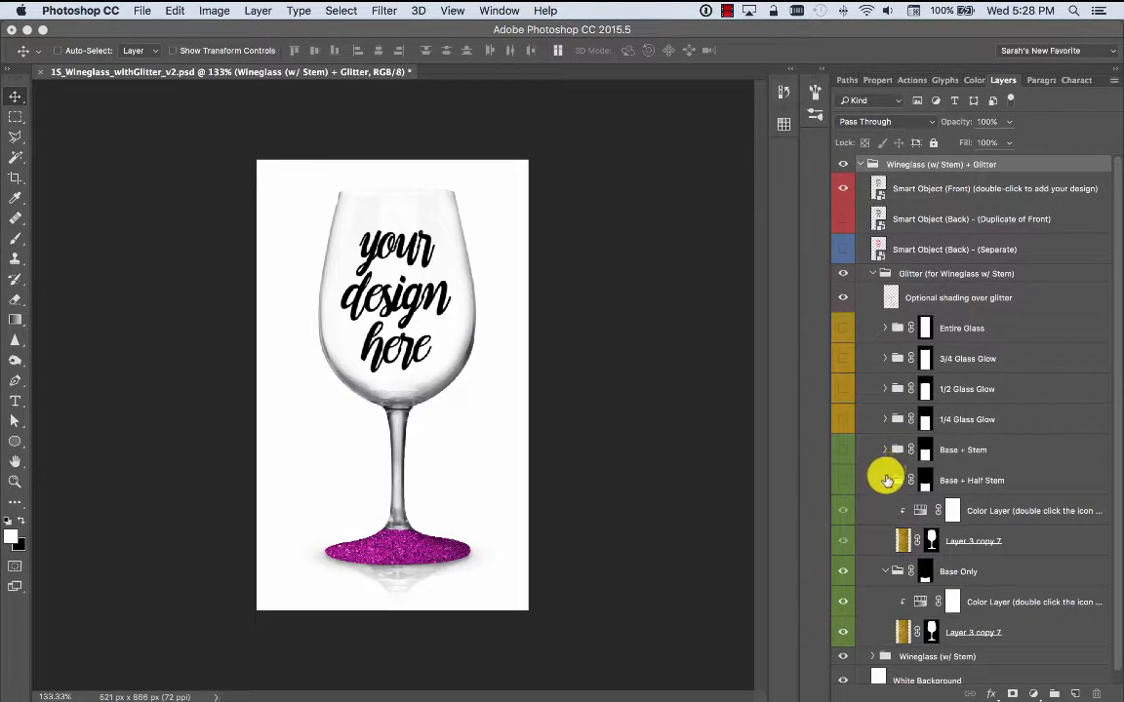
left_click(885, 480)
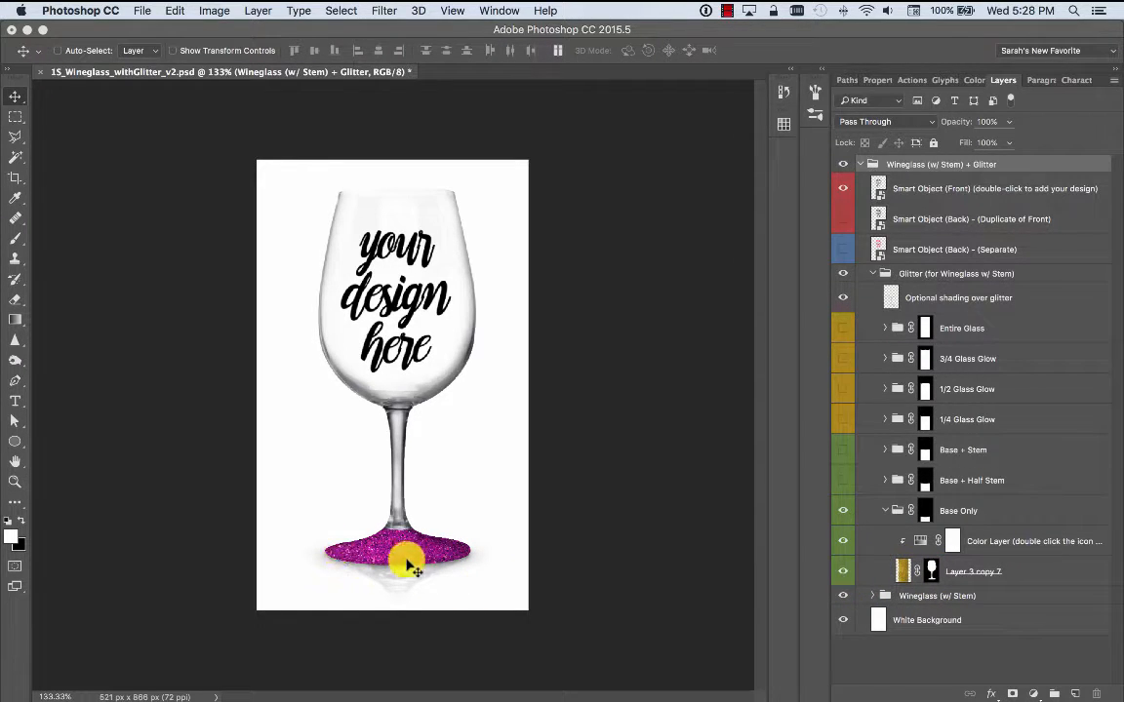
Compare the Base Only glitter with and without its Color Layer, leaving the Color Layer visible
left_click(843, 543)
left_click(844, 542)
left_click(842, 543)
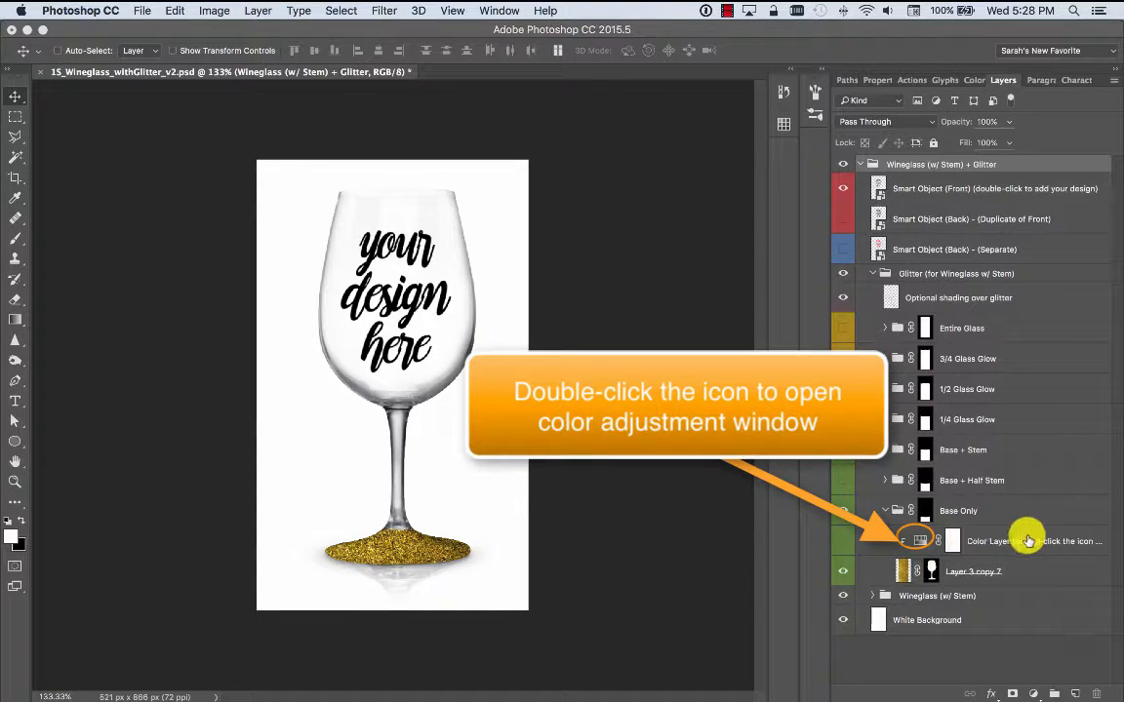
left_click(843, 542)
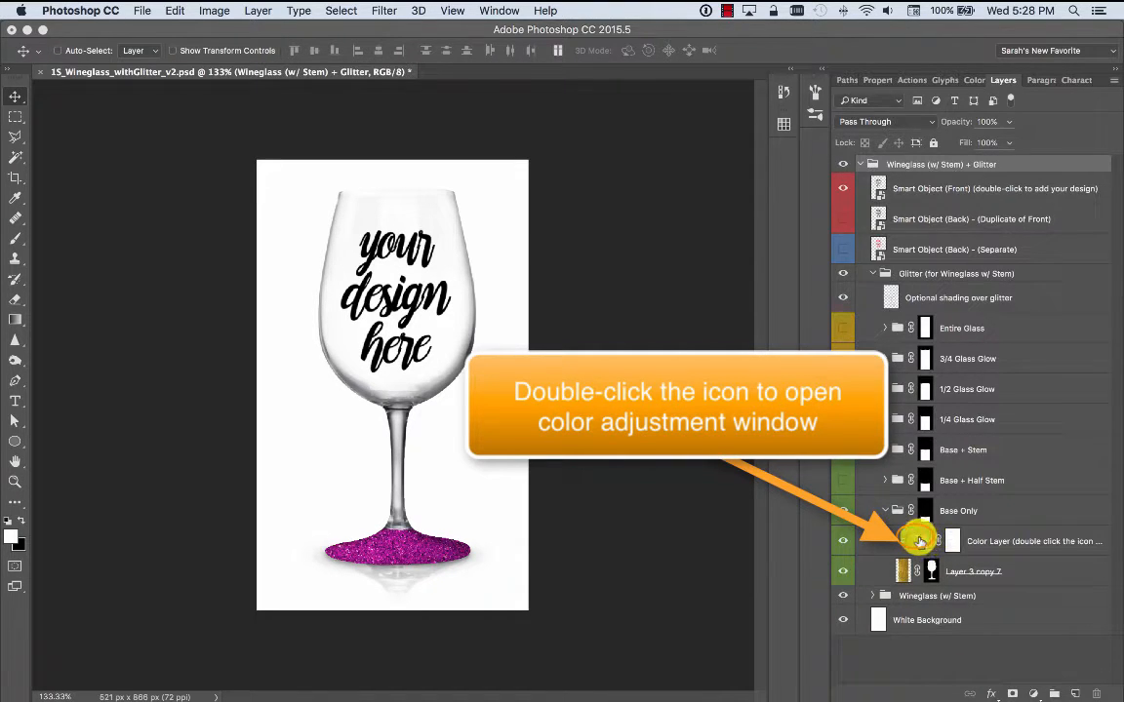
Recolor the Base Only glitter through its Color Layer's Hue/Saturation, moving the hue to about -108 and adjusting saturation and lightness
double_click(920, 540)
mouse_move(891, 190)
left_mouse_down()
mouse_move(854, 186)
mouse_move(940, 180)
mouse_move(881, 187)
left_mouse_up()
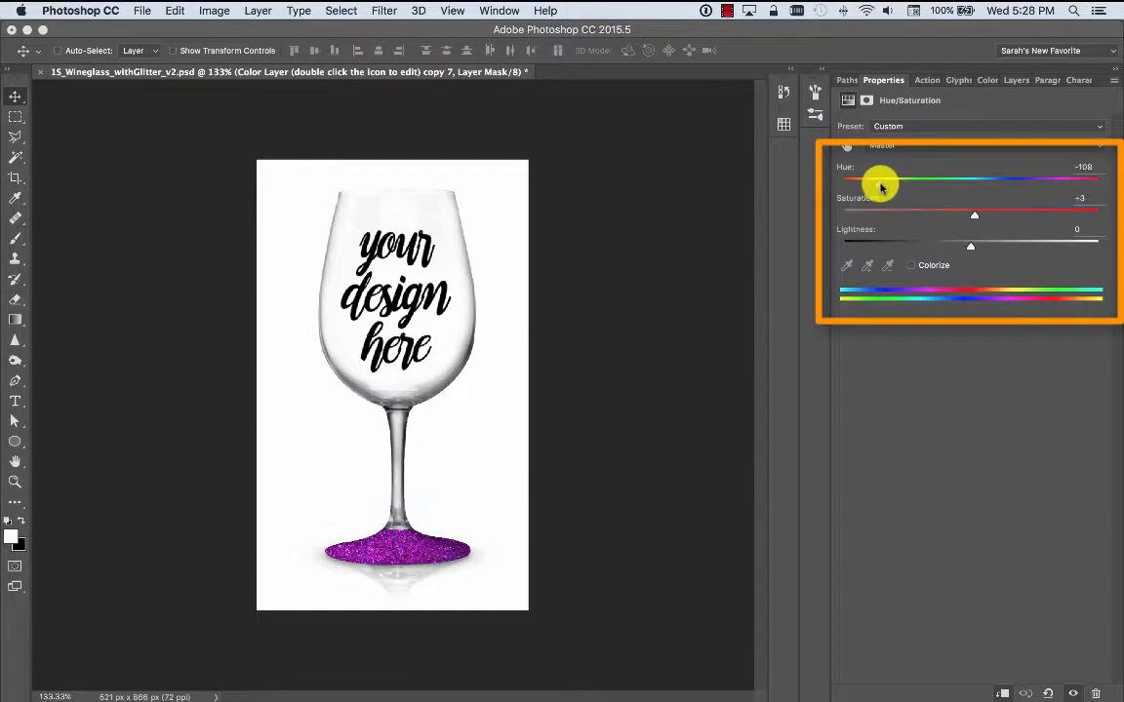
left_click_drag(974, 215, 988, 253)
left_click(1016, 80)
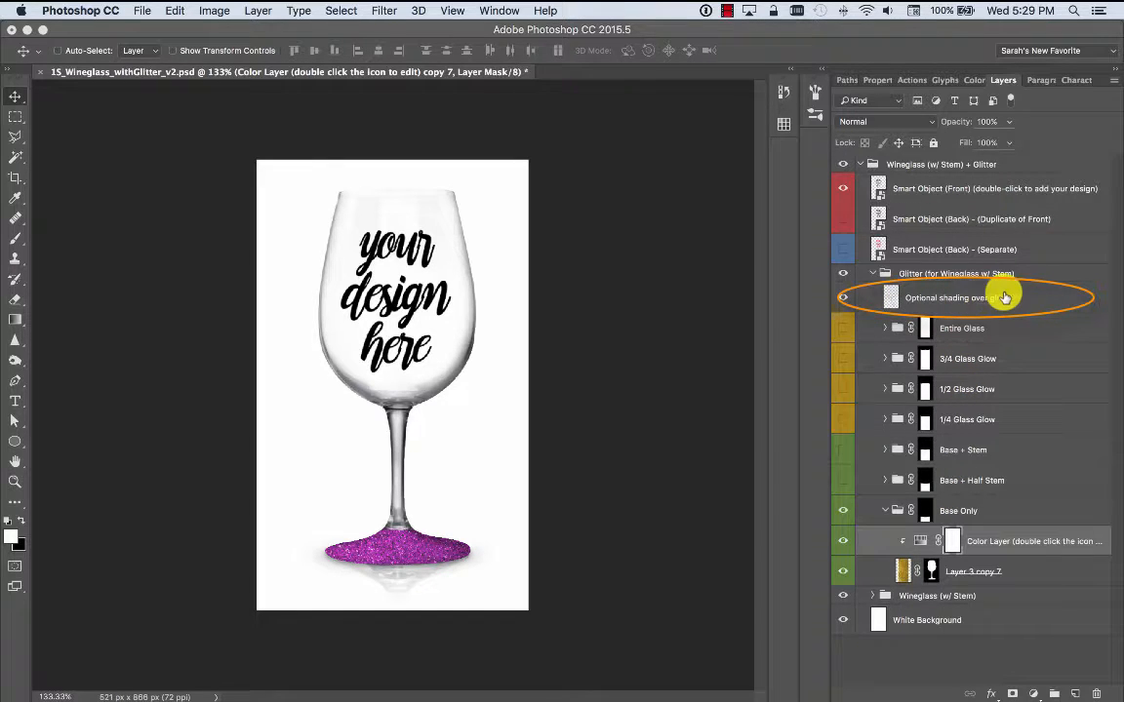
Compare the base glitter with and without the Optional shading over glitter layer, leaving that layer hidden
left_click(843, 299)
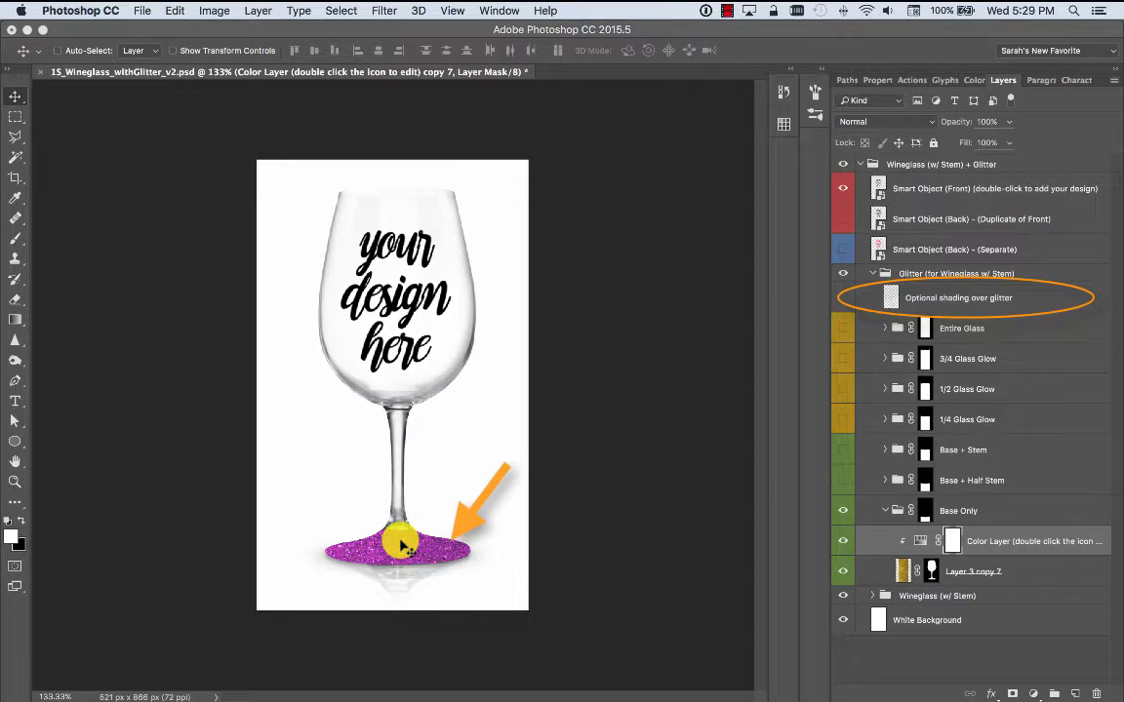
left_click(844, 300)
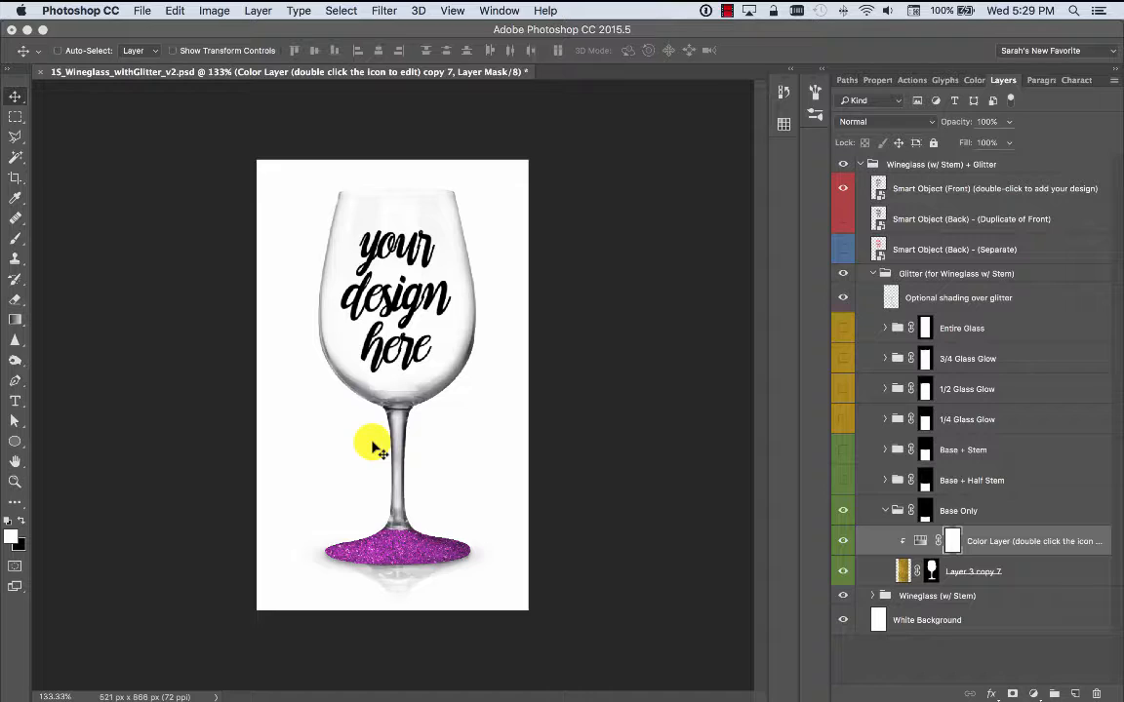
left_click(844, 301)
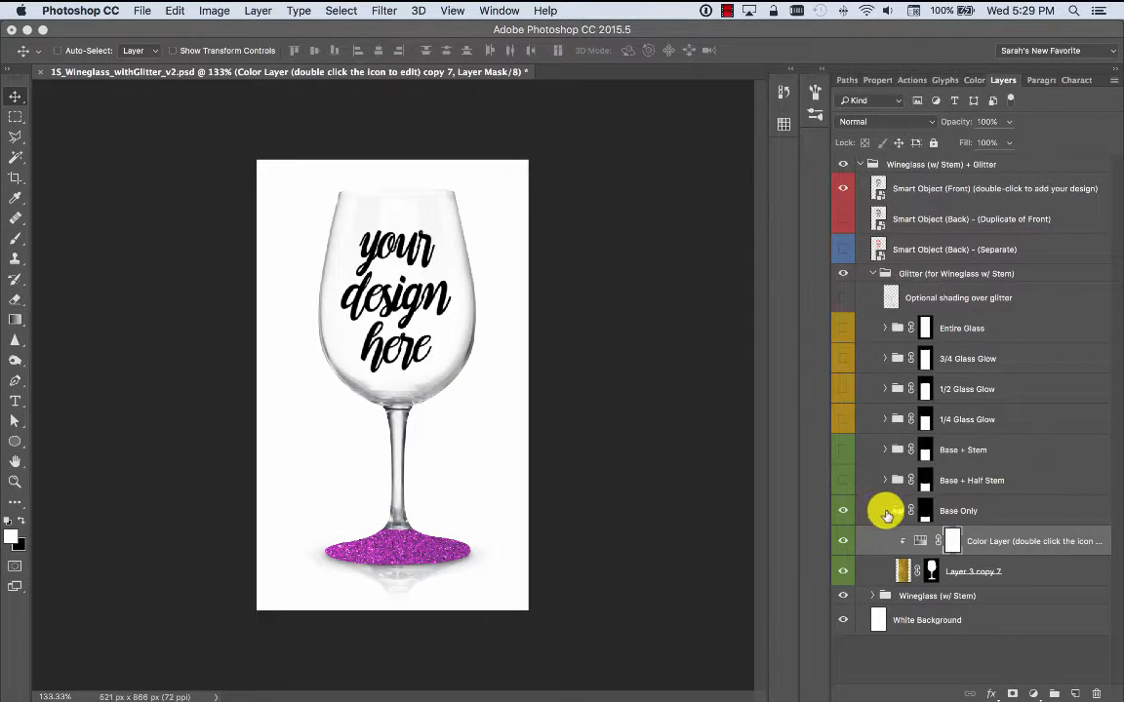
Collapse and hide the Base Only group and show Base + Half Stem instead, previewing it with the optional shading
left_click(886, 510)
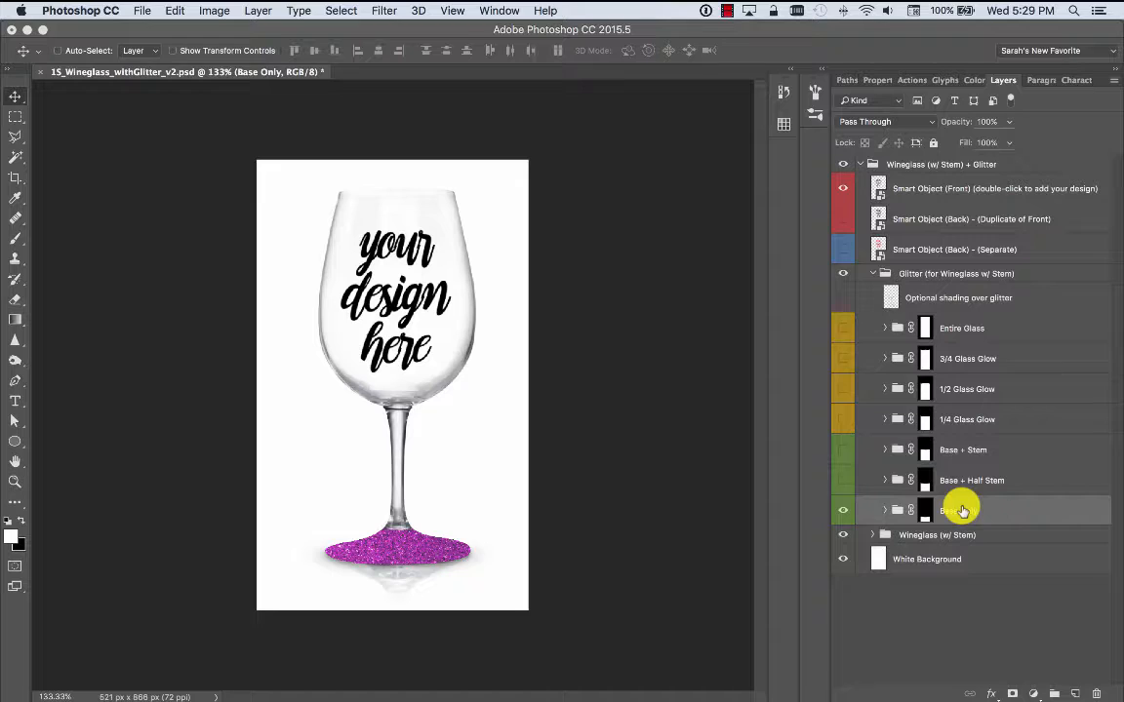
left_click(839, 509)
left_click(839, 482)
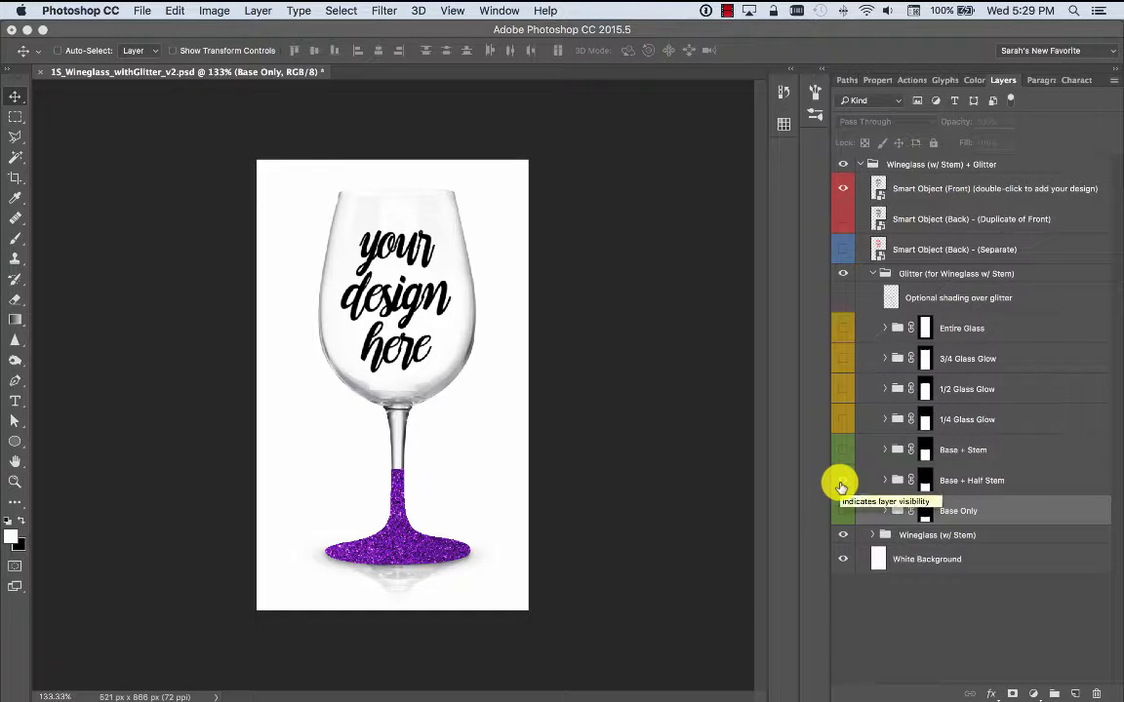
left_click(844, 301)
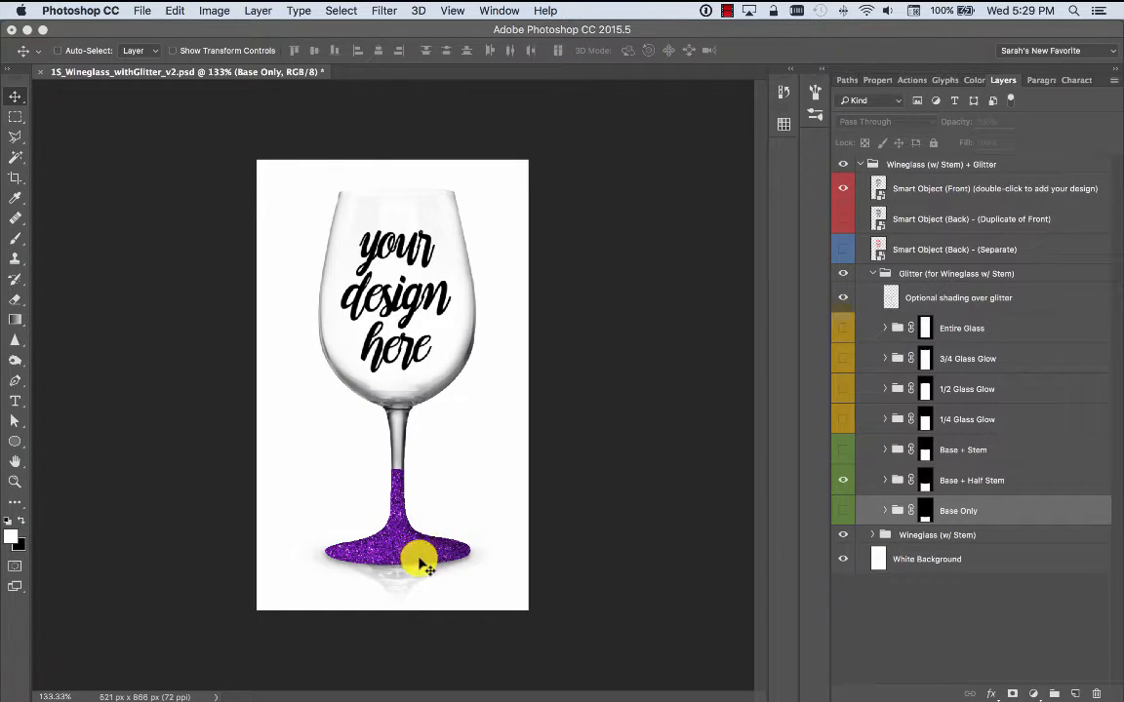
left_click(843, 300)
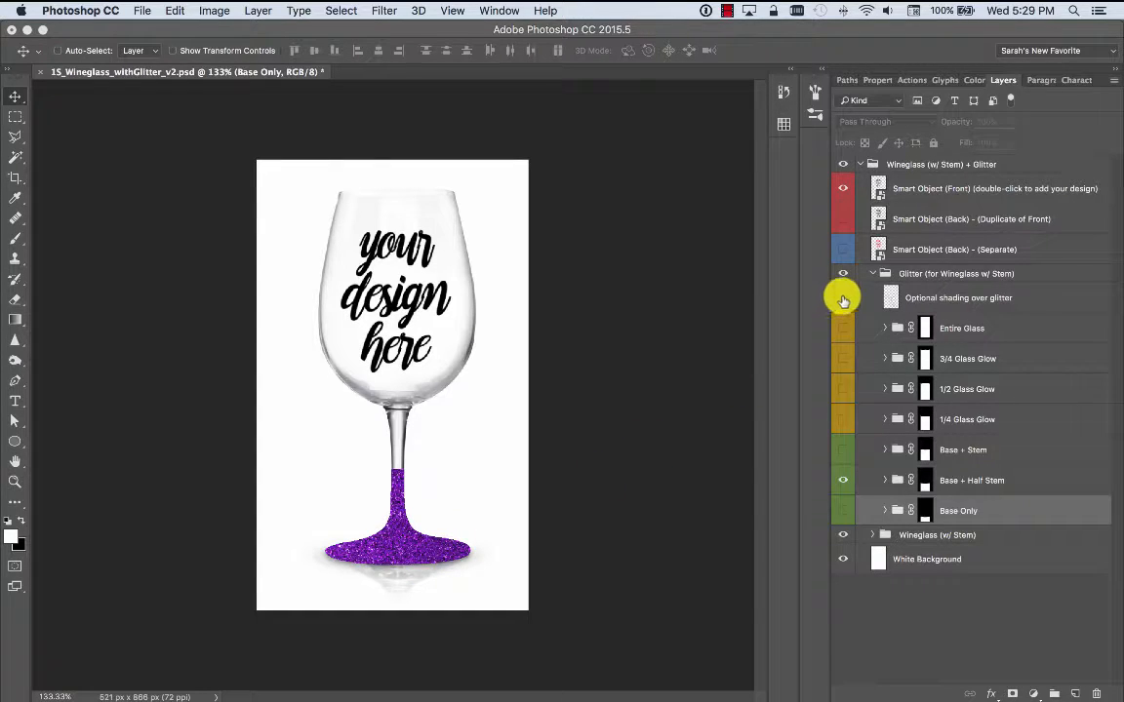
Replace the Base + Half Stem glitter with a preview of Base + Stem, and then with the 1/4 Glass Glow group
left_click(843, 480)
left_click(843, 450)
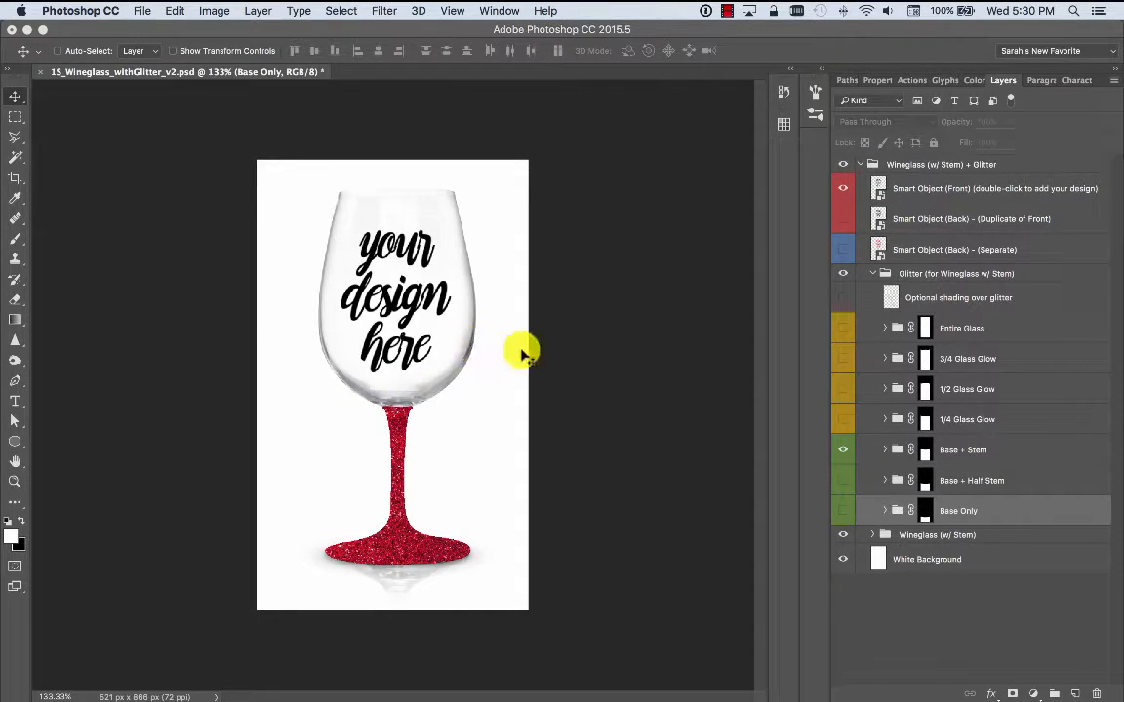
left_click(841, 449)
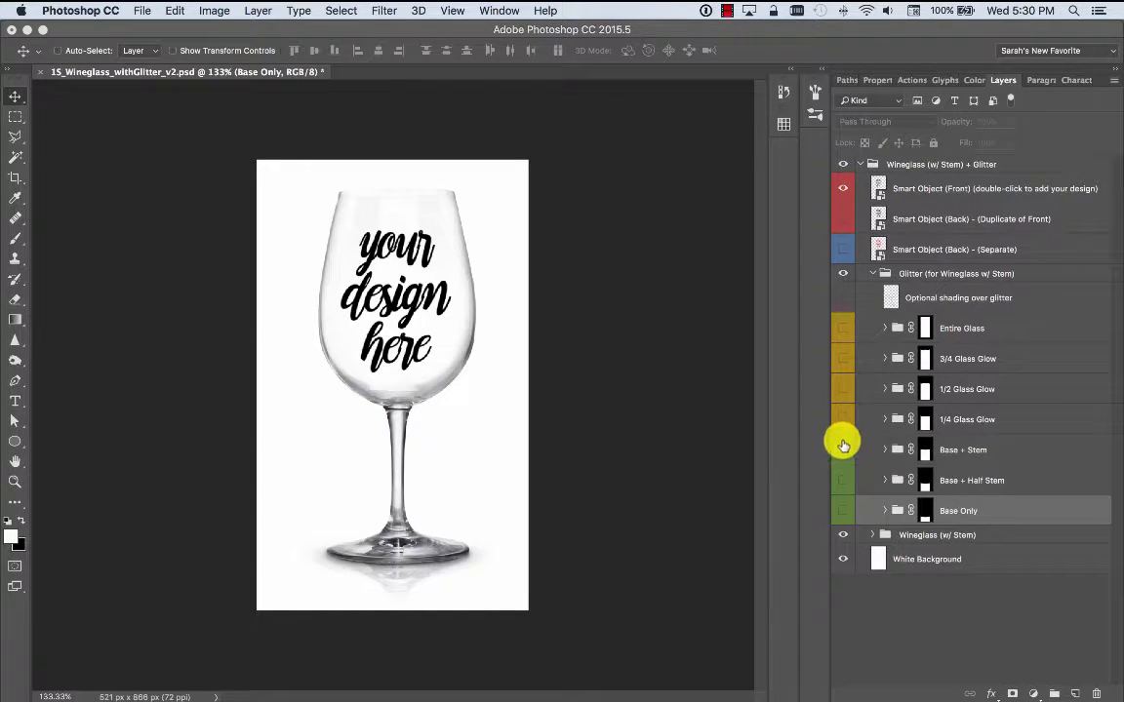
left_click(840, 420)
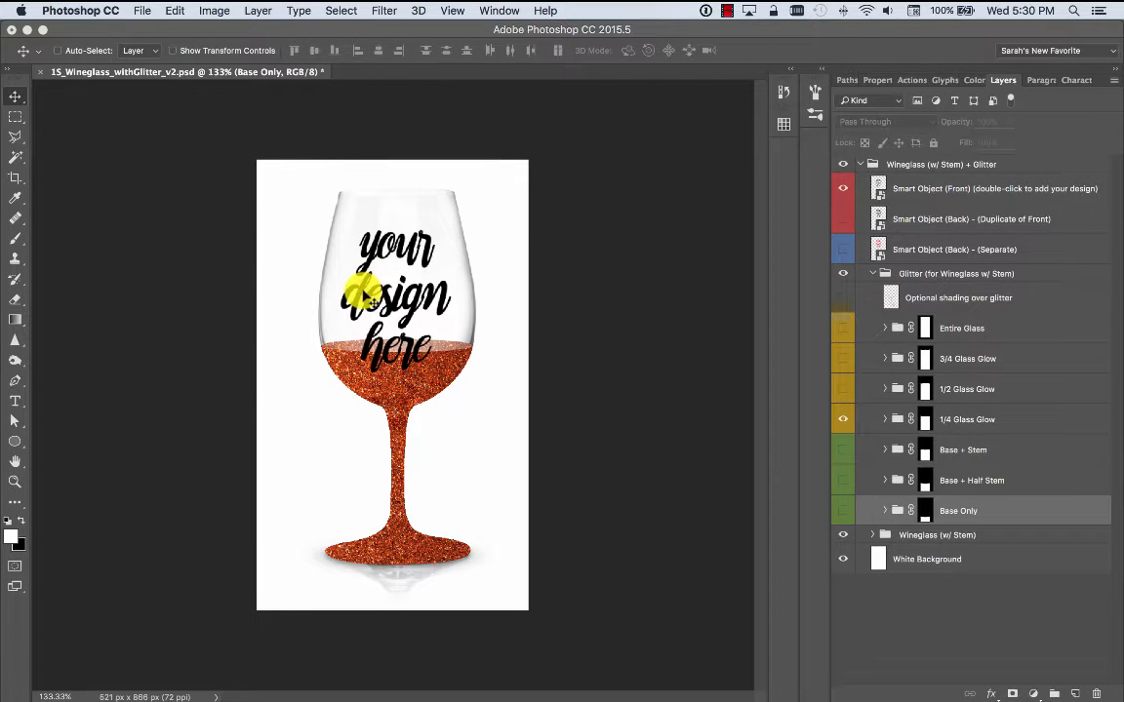
Hide the front design and compare the 1/4 Glass Glow glitter with and without its Inner Glow for 1/4 glass layer
left_click(845, 187)
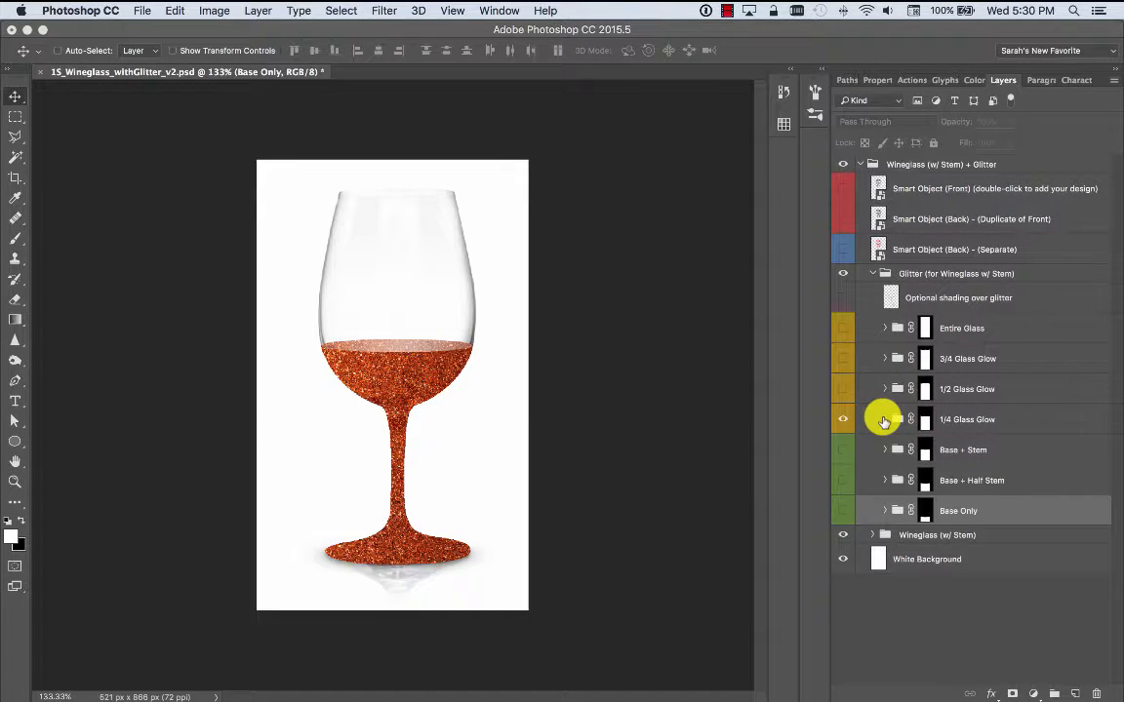
left_click(884, 419)
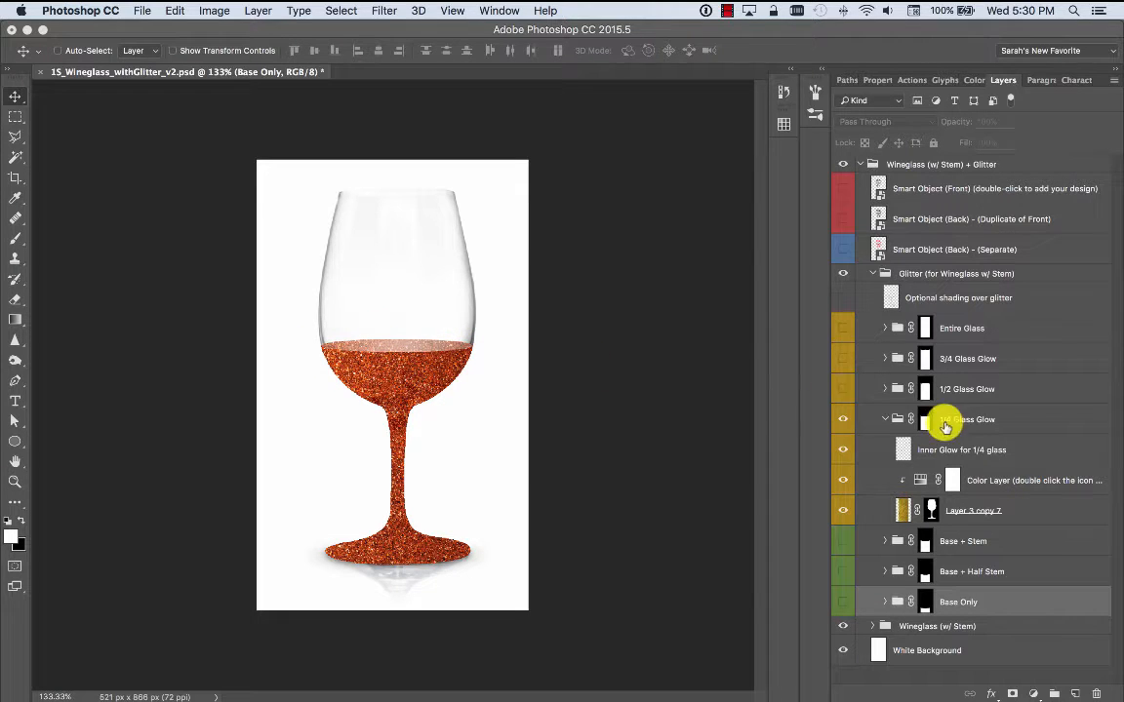
left_click(844, 450)
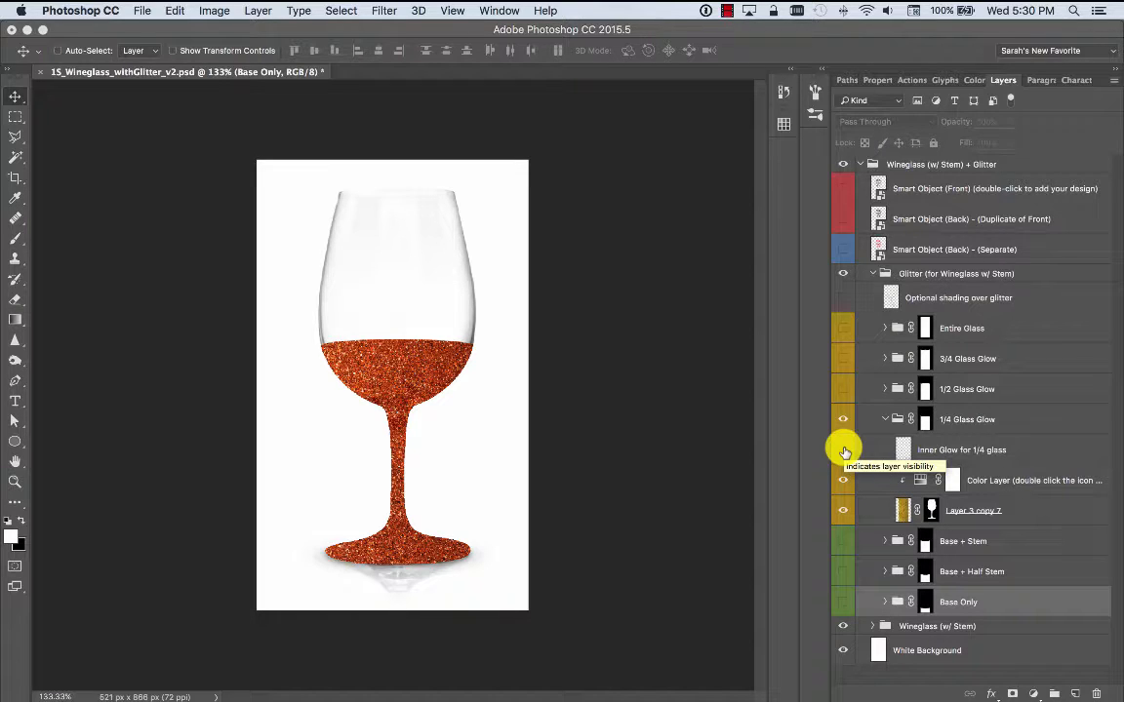
left_click(844, 450)
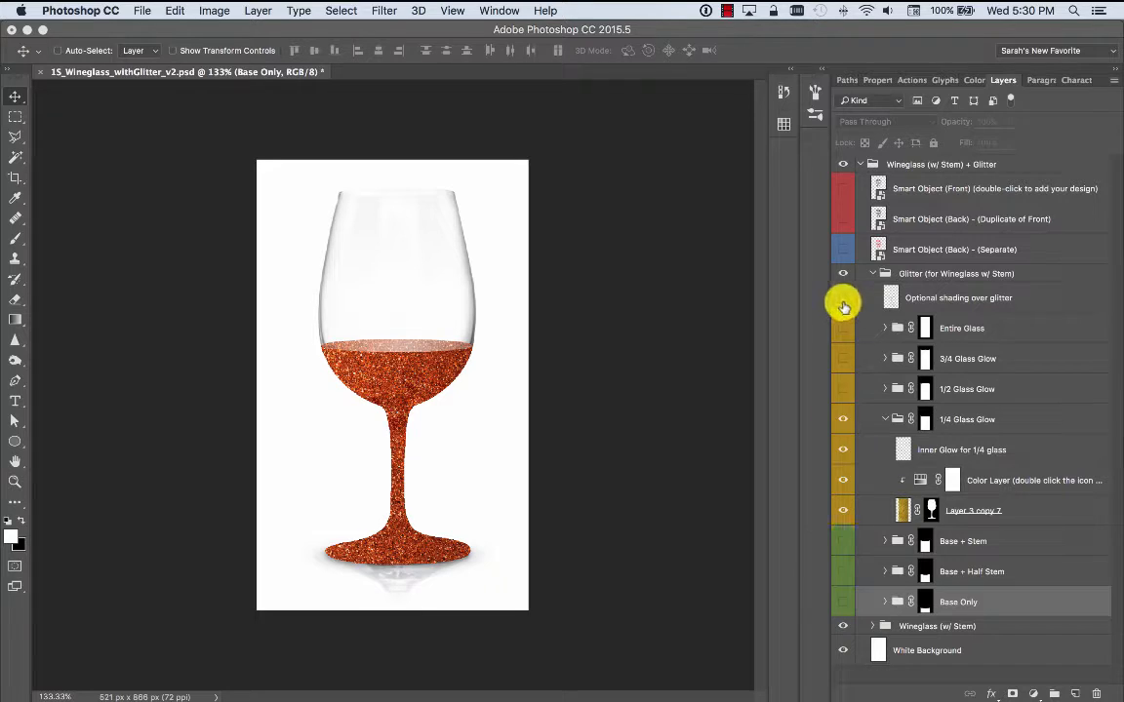
Show the optional shading and replace the 1/4 Glass Glow glitter with 1/2 Glass Glow, 3/4 Glass Glow and finally Entire Glass
left_click(842, 302)
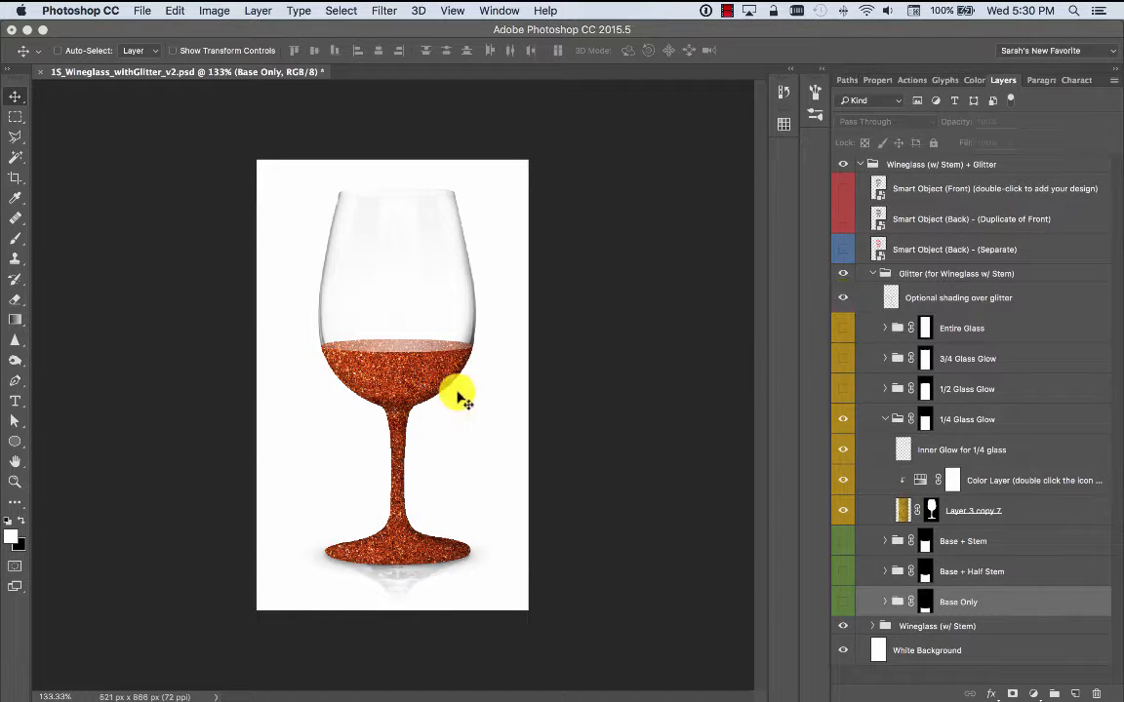
left_click(863, 421)
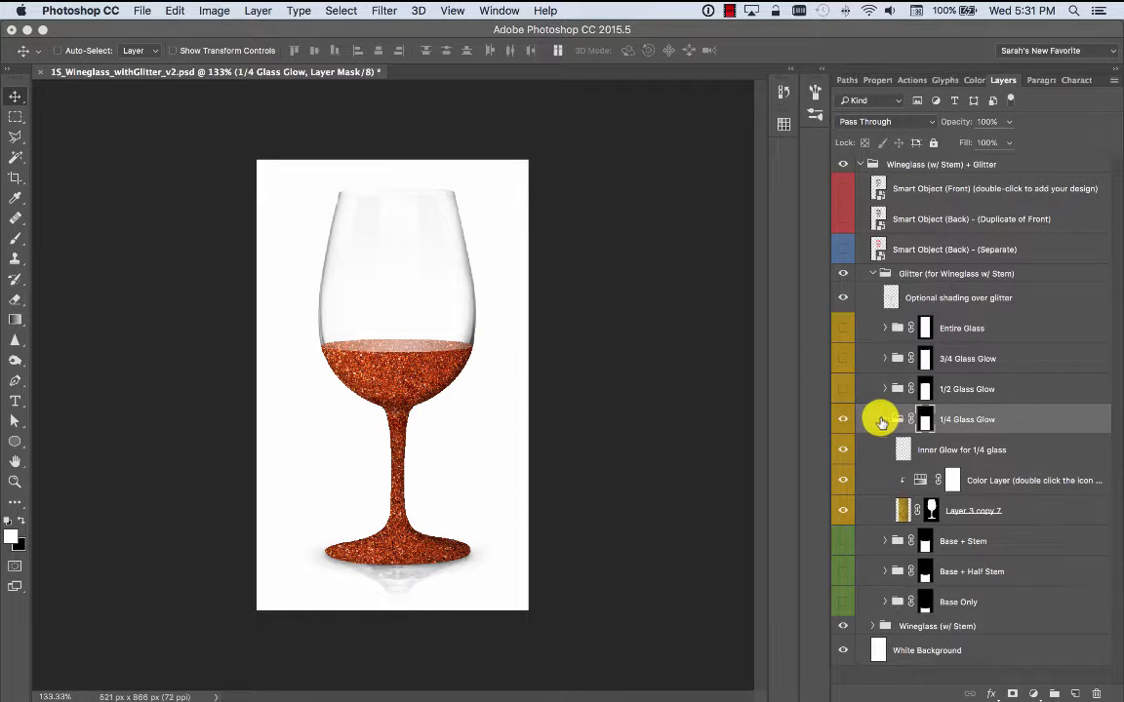
left_click(884, 419)
left_click(842, 419)
left_click(841, 391)
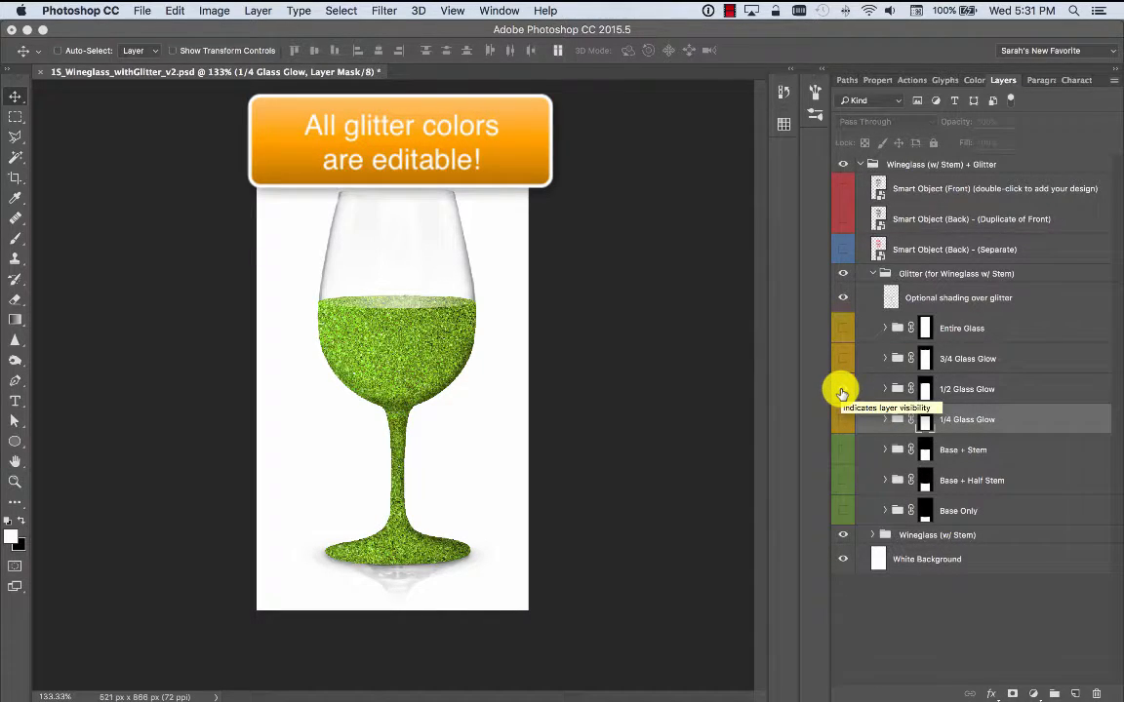
left_click(842, 390)
left_click(842, 358)
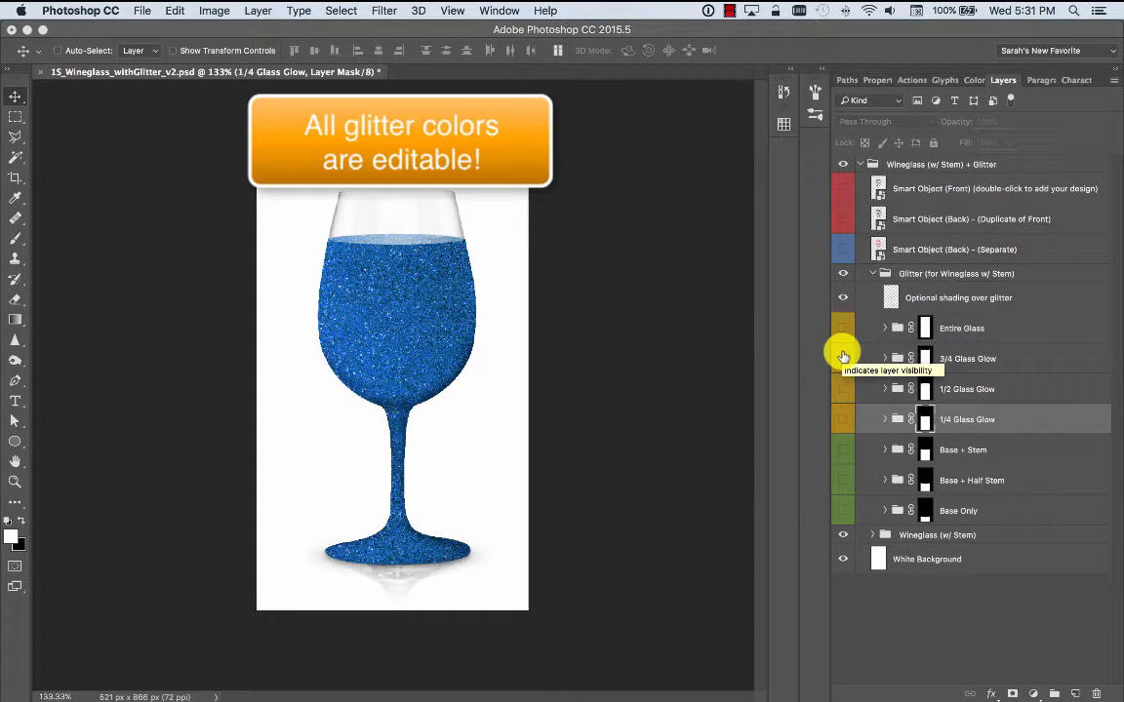
left_click(843, 357)
left_click(841, 329)
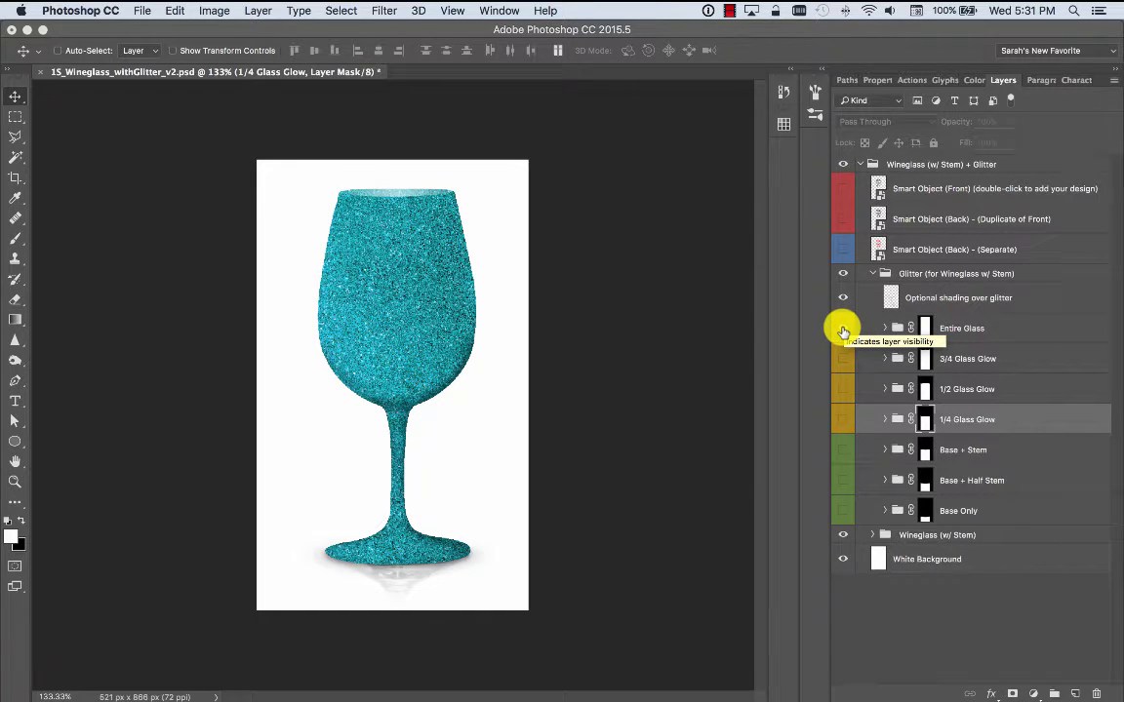
Collapse and hide the whole Glitter (for Wineglass w/ Stem) group and show the Smart Object (Front) design on the clear glass
left_click(871, 274)
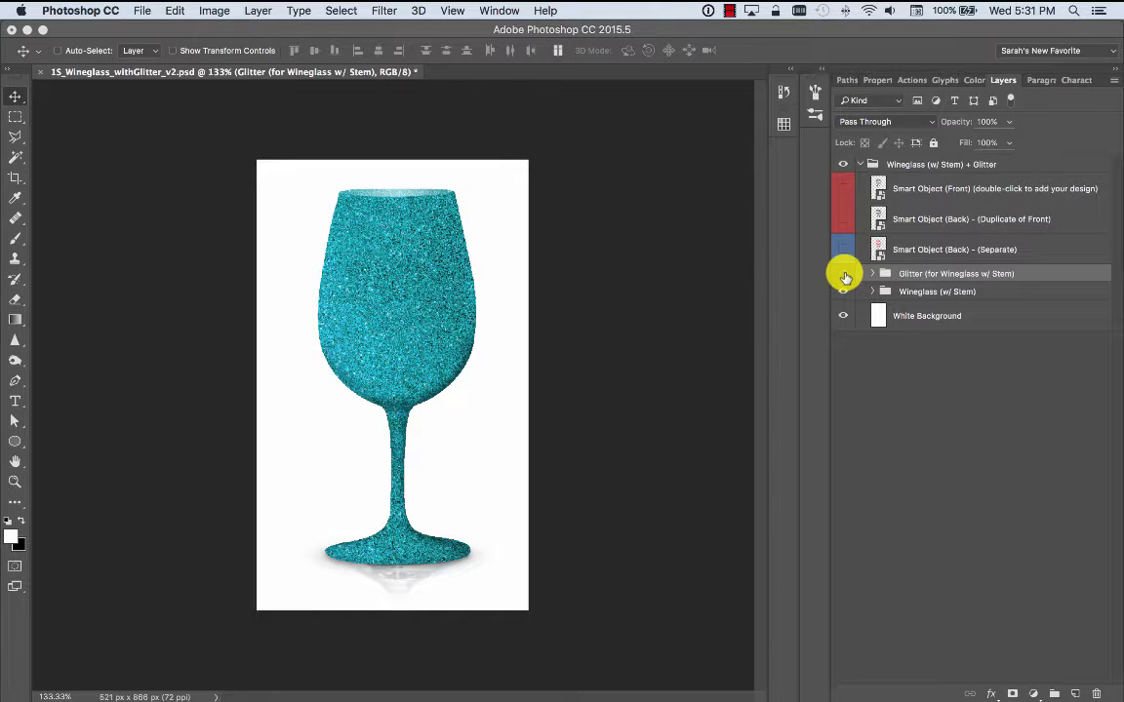
left_click(843, 275)
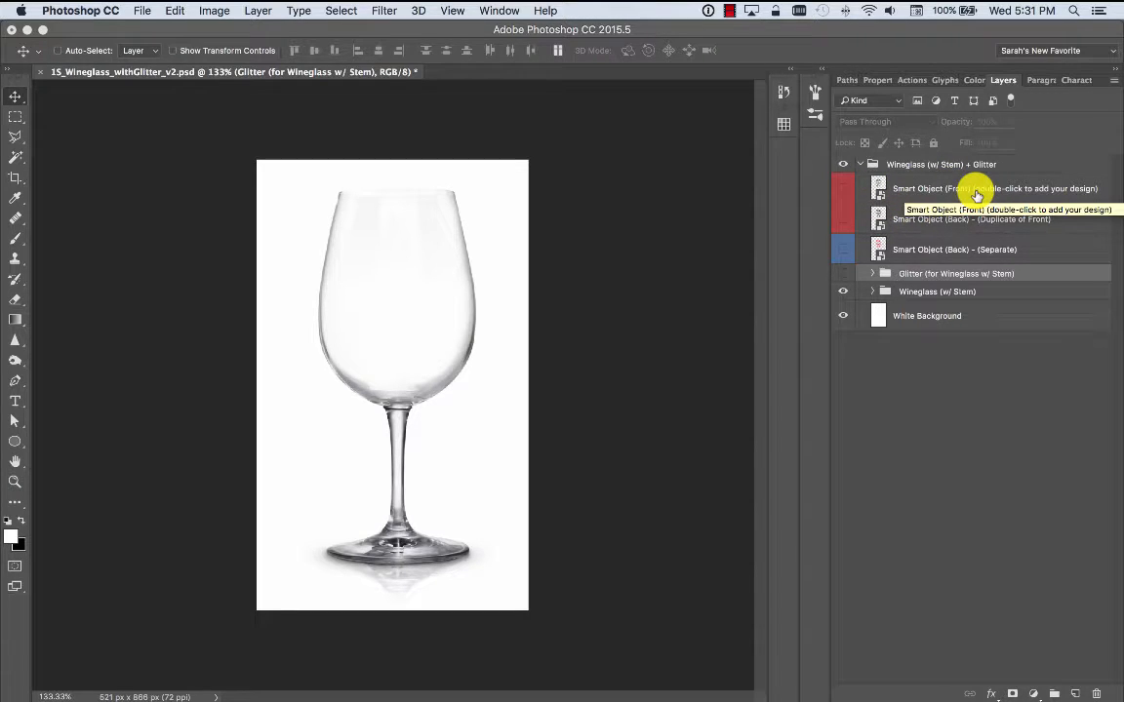
left_click(843, 189)
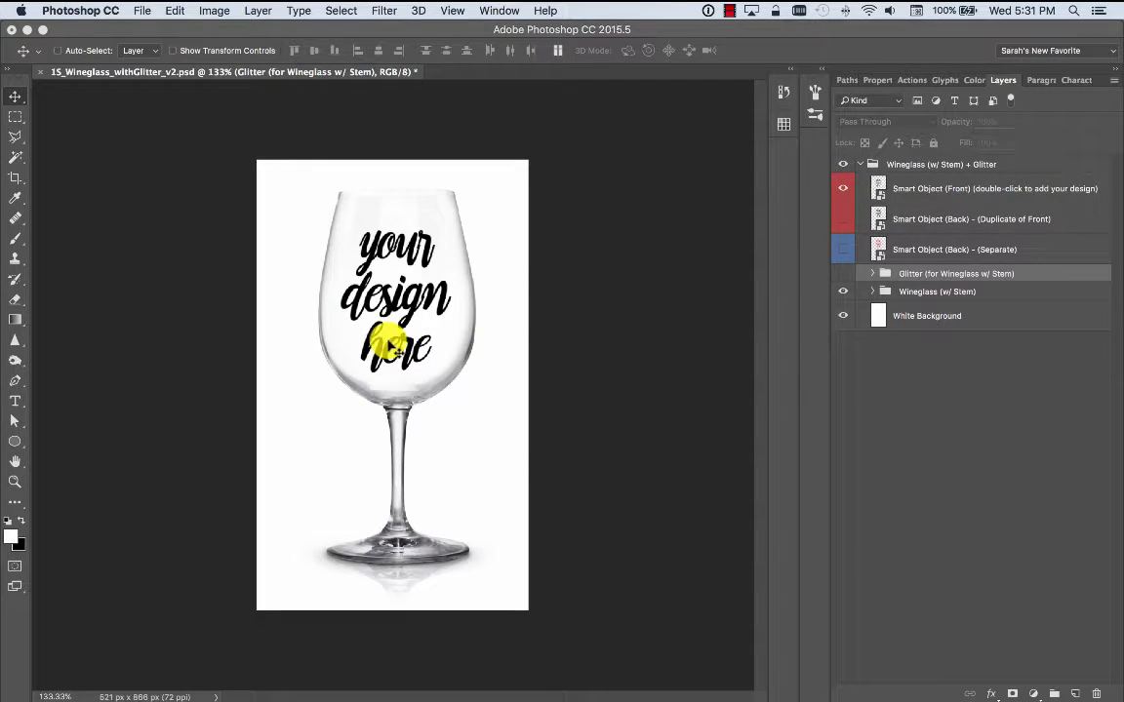
Open the front smart object, toggle its Replace with your design layer off and on, and close the file without saving
double_click(878, 188)
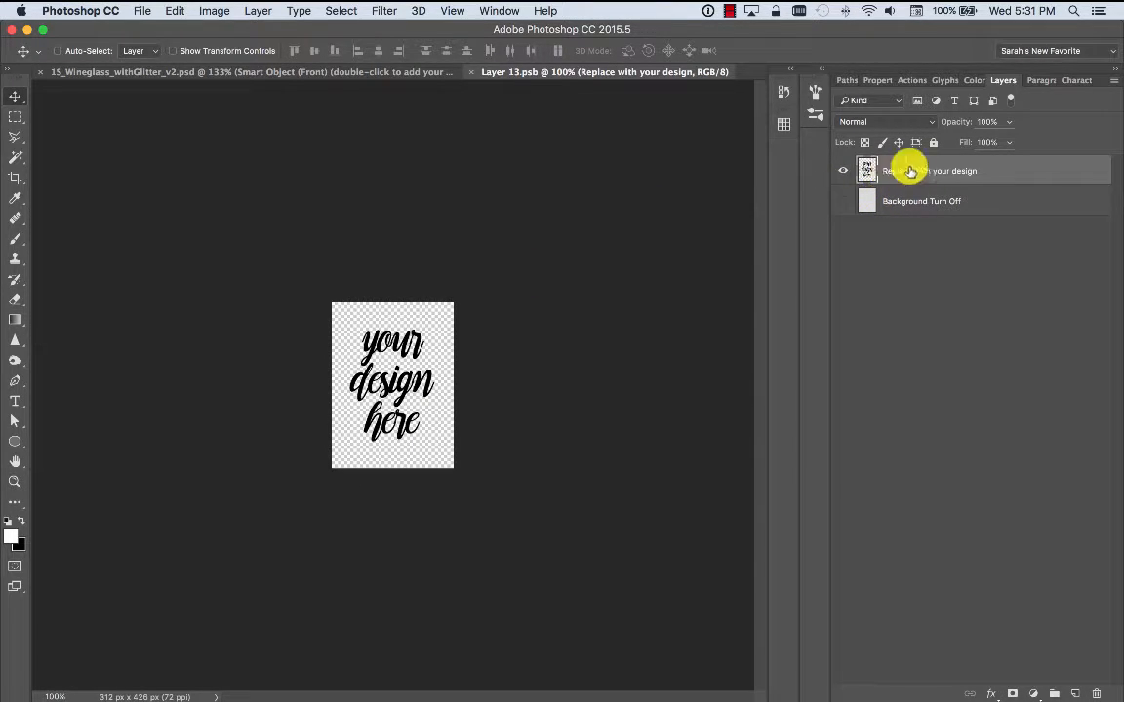
left_click(845, 173)
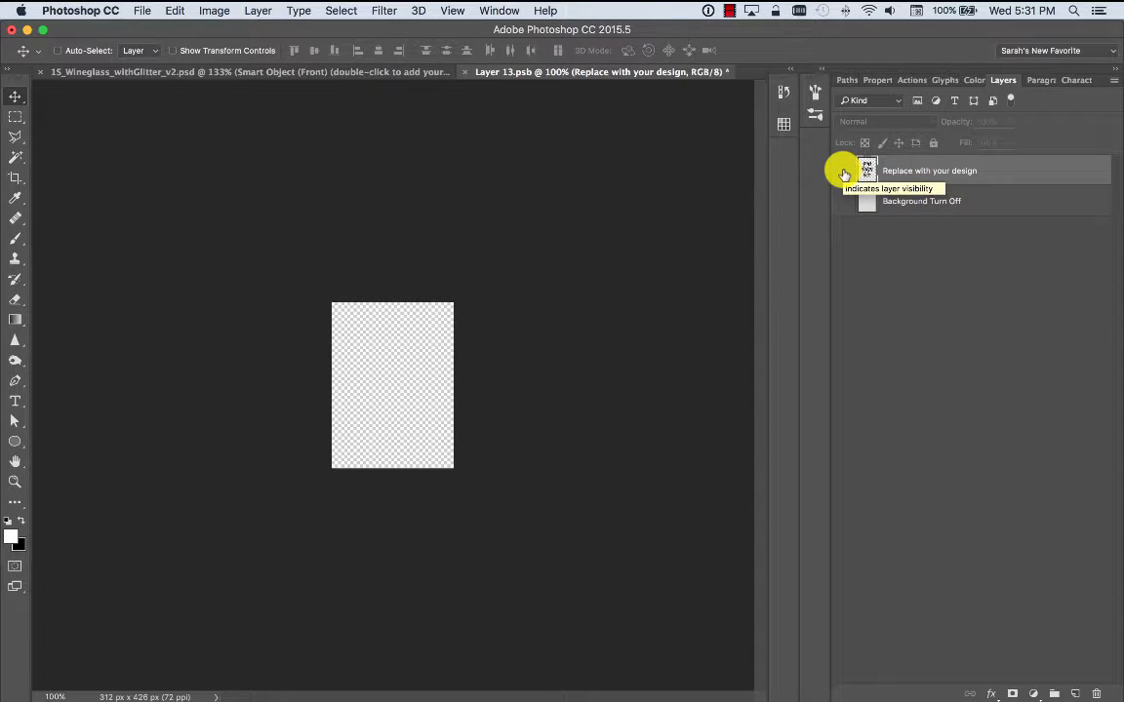
left_click(845, 173)
left_click(464, 72)
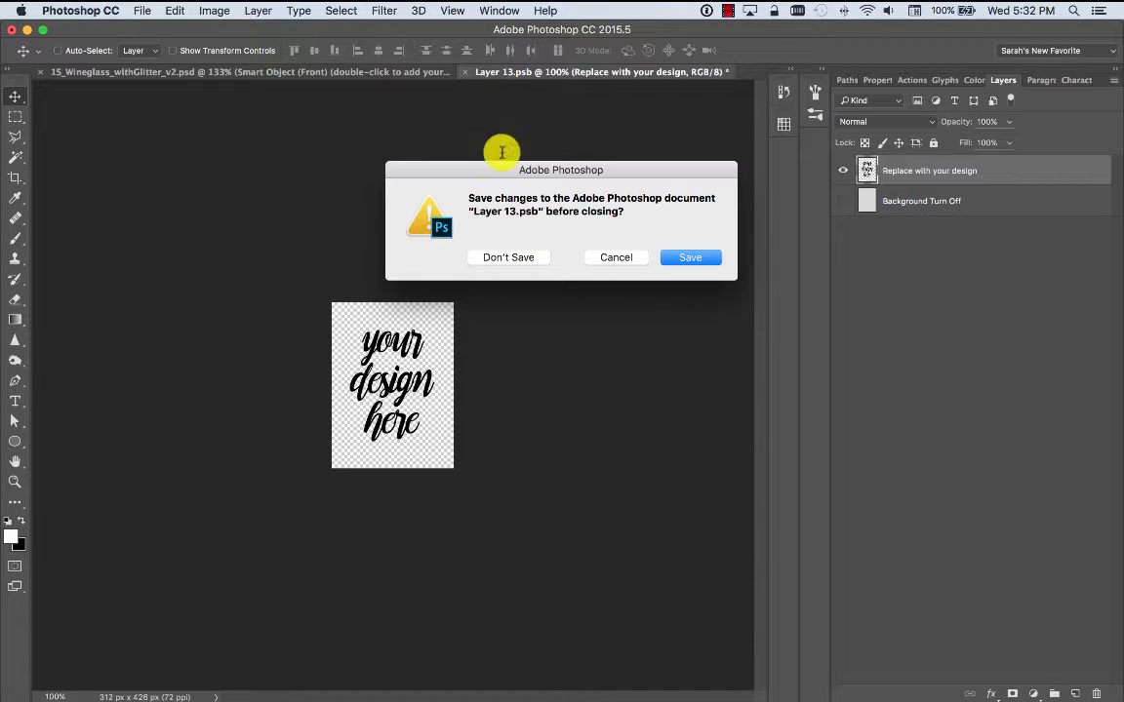
left_click(502, 258)
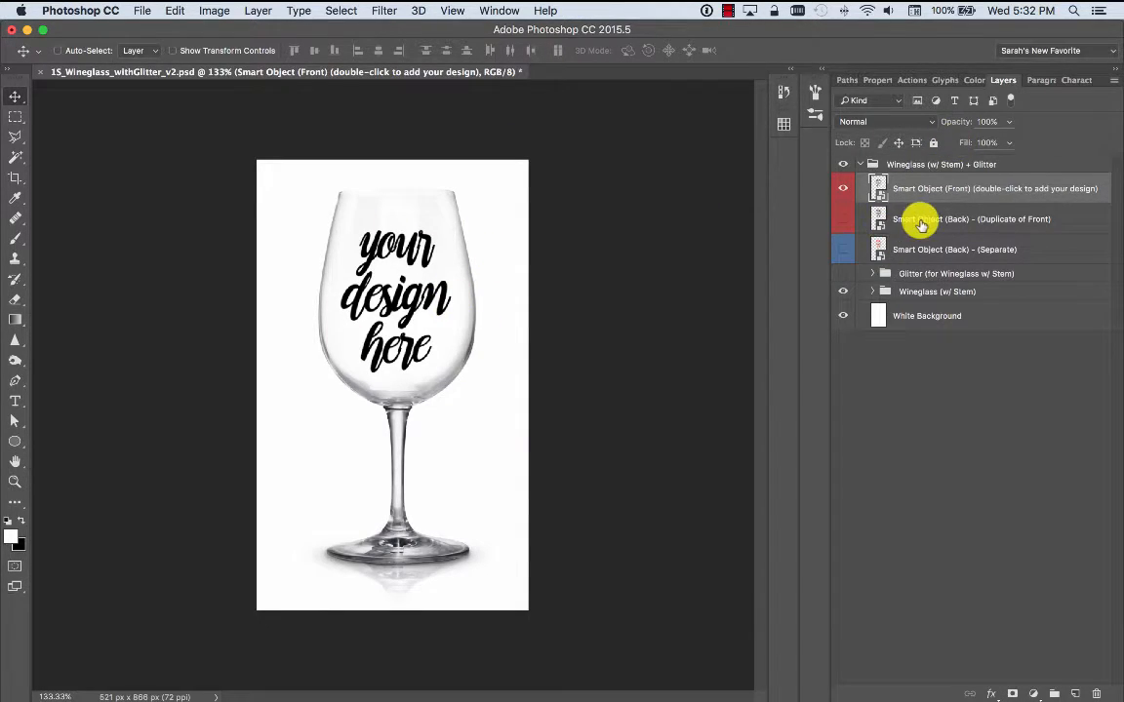
Show the Smart Object (Back) - (Duplicate of Front) layer and lower its opacity to 10%
left_click(843, 220)
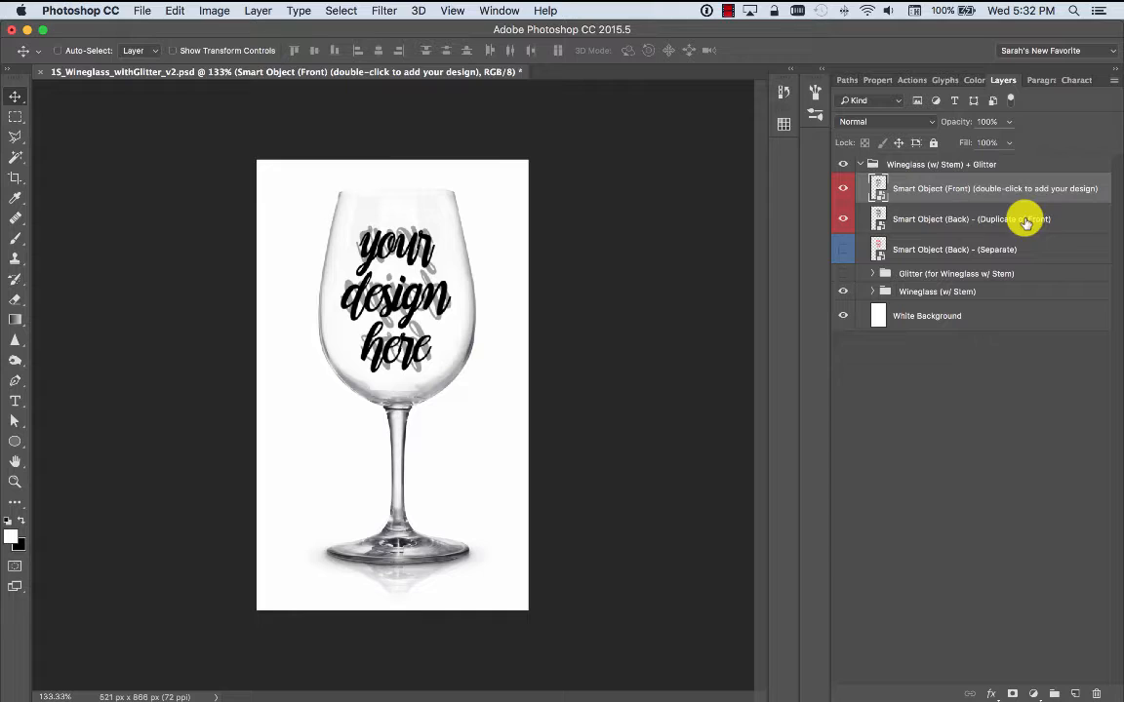
left_click(859, 219)
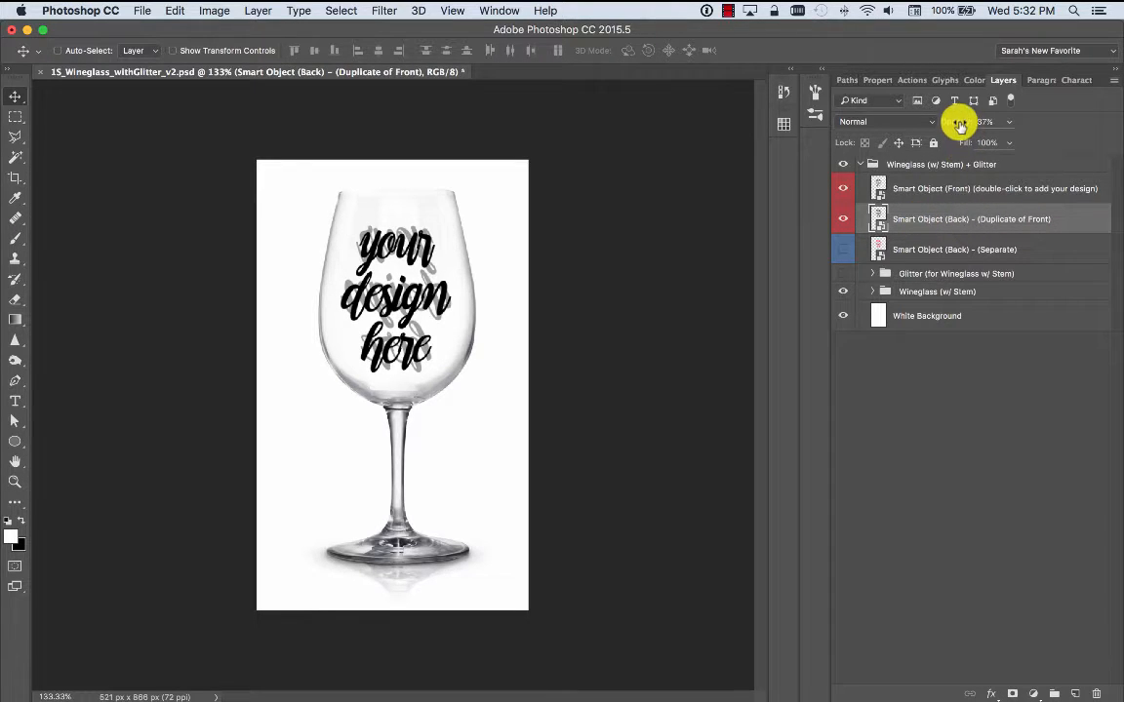
left_click_drag(958, 124, 938, 125)
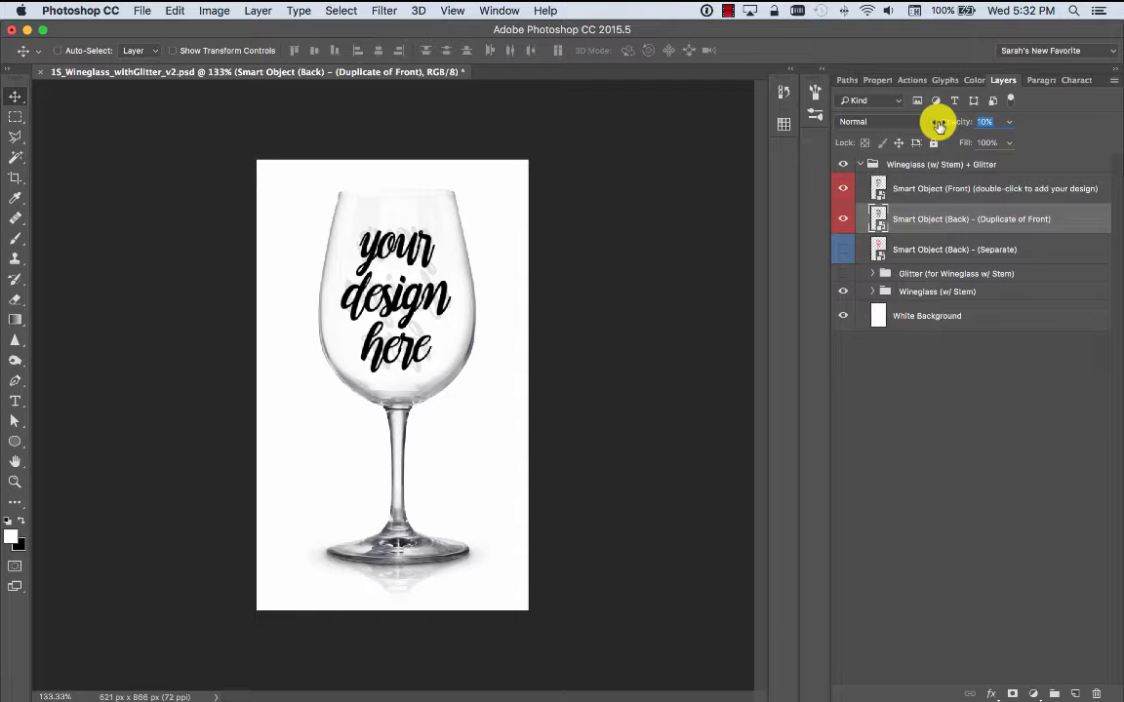
Hide the duplicate back design and show the Smart Object (Back) - (Separate) layer together with the front design
left_click(845, 216)
left_click(845, 192)
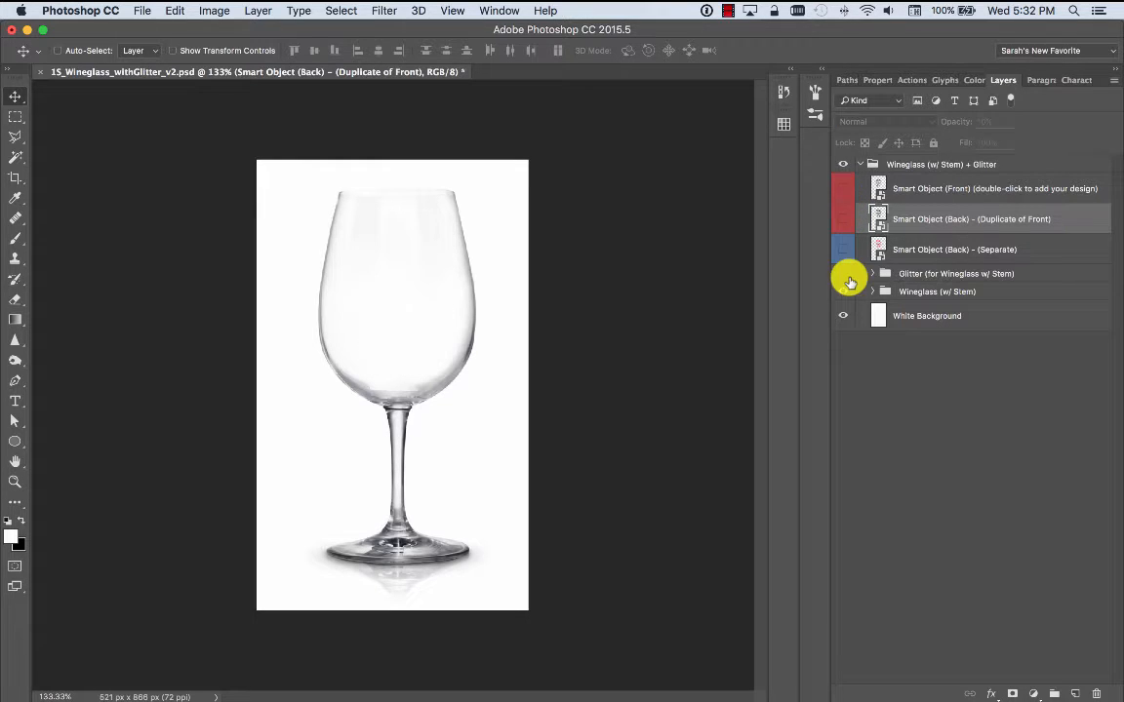
left_click(844, 251)
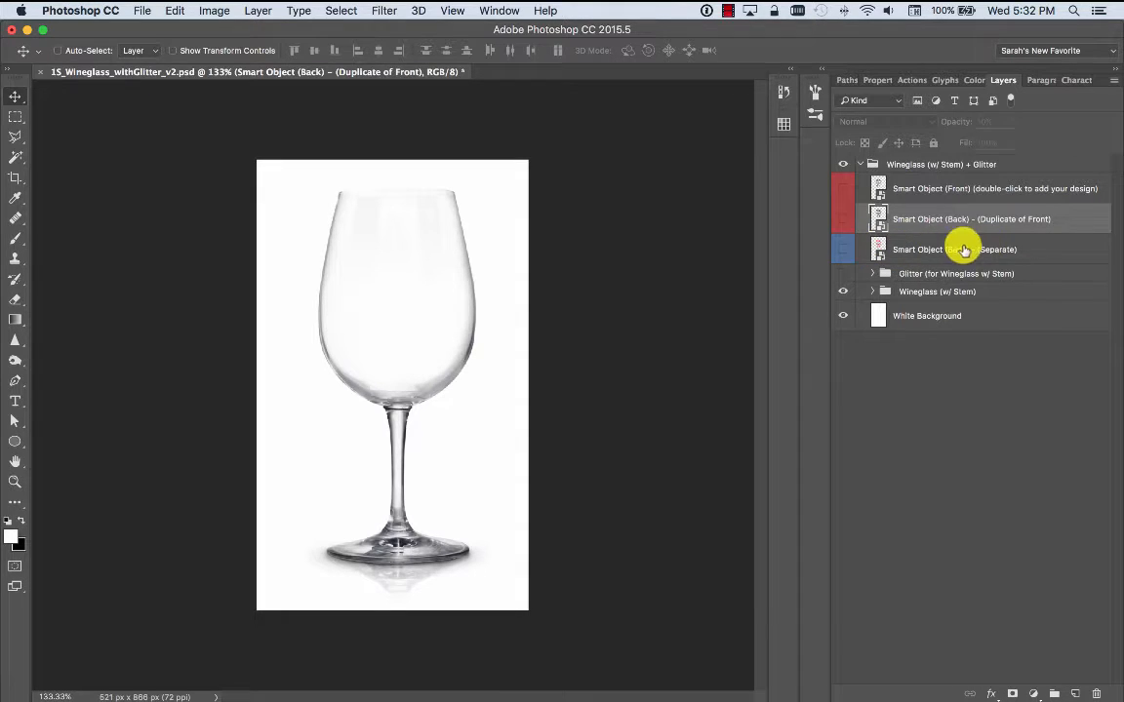
left_click(843, 251)
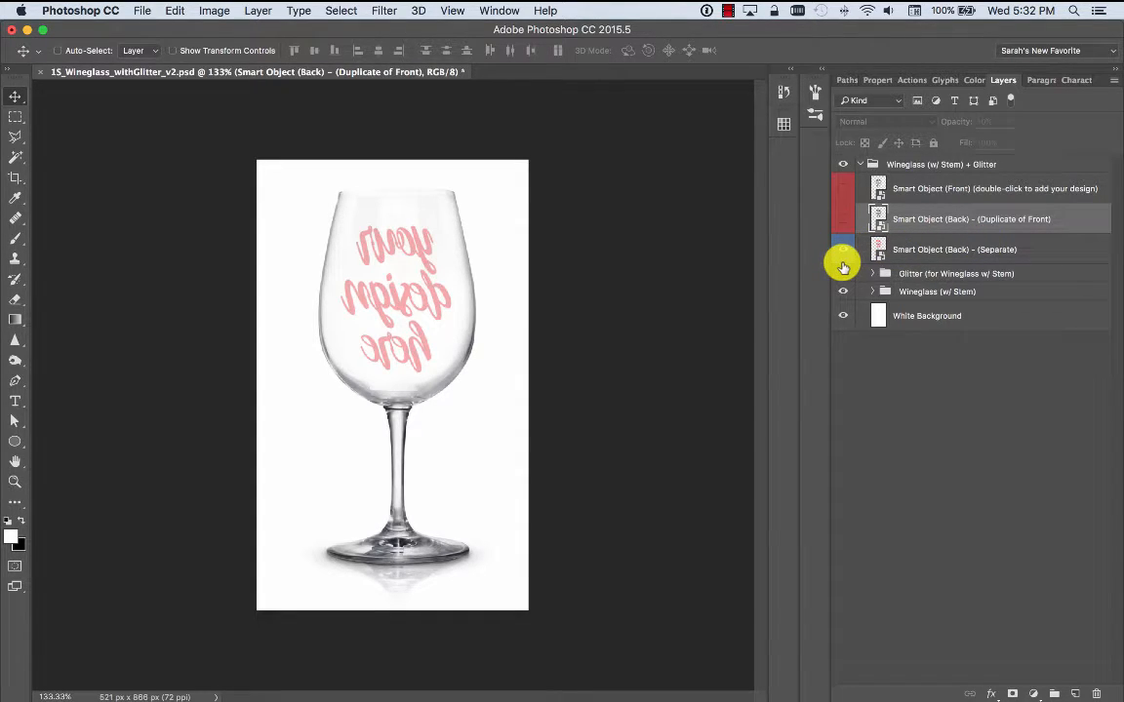
left_click(843, 188)
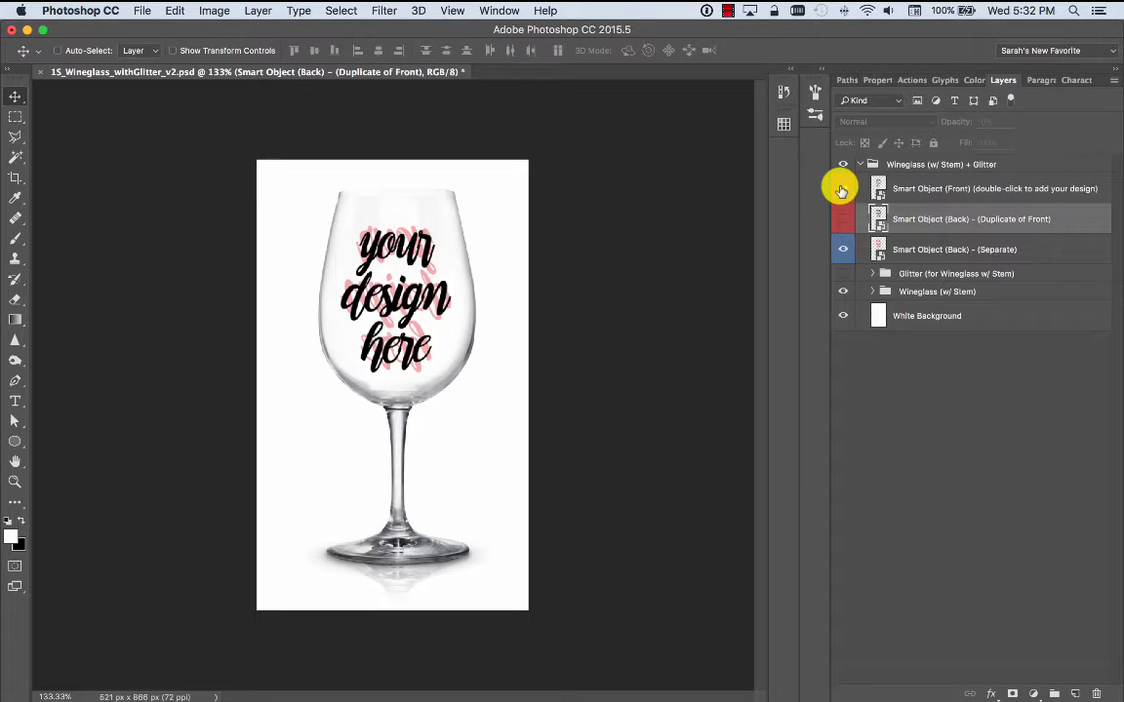
Inspect the contents of the front and separate back smart objects, toggling the separate back design on the glass in between
double_click(881, 188)
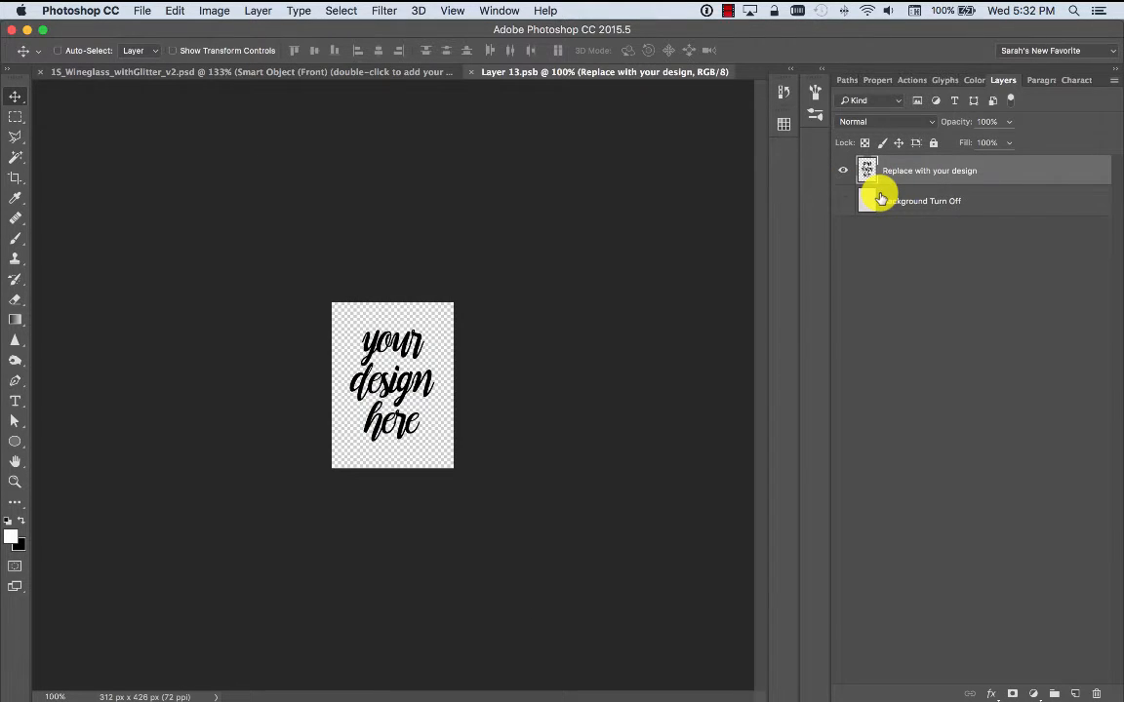
left_click(470, 72)
left_click(843, 250)
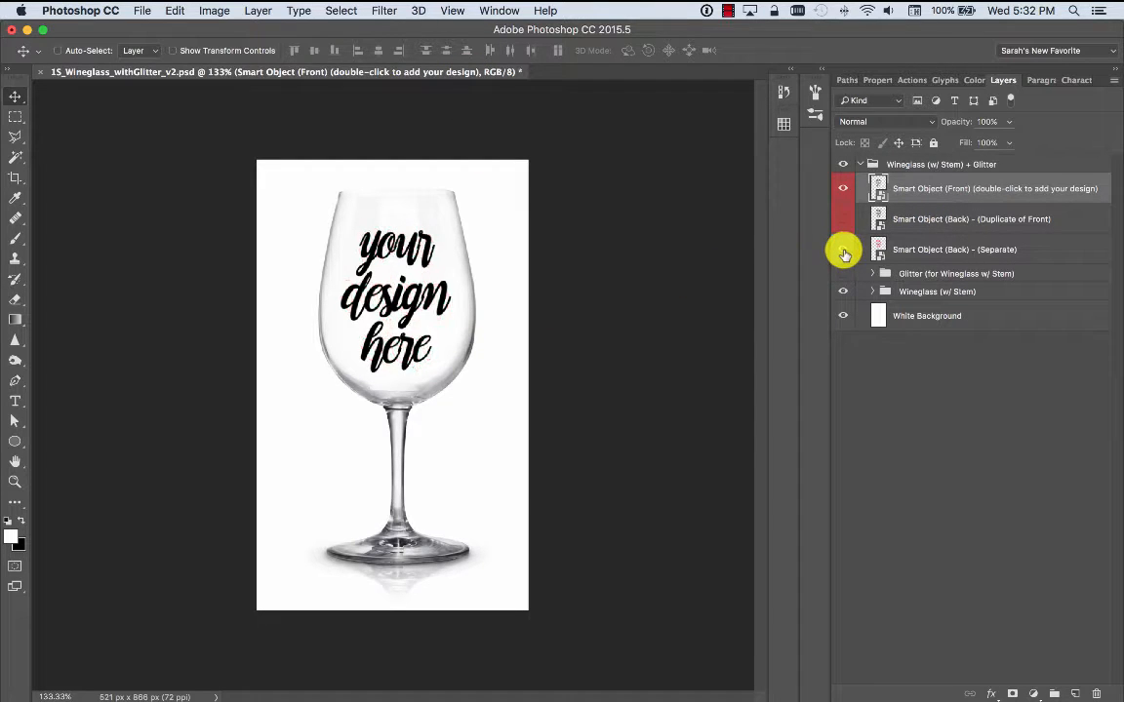
left_click(844, 252)
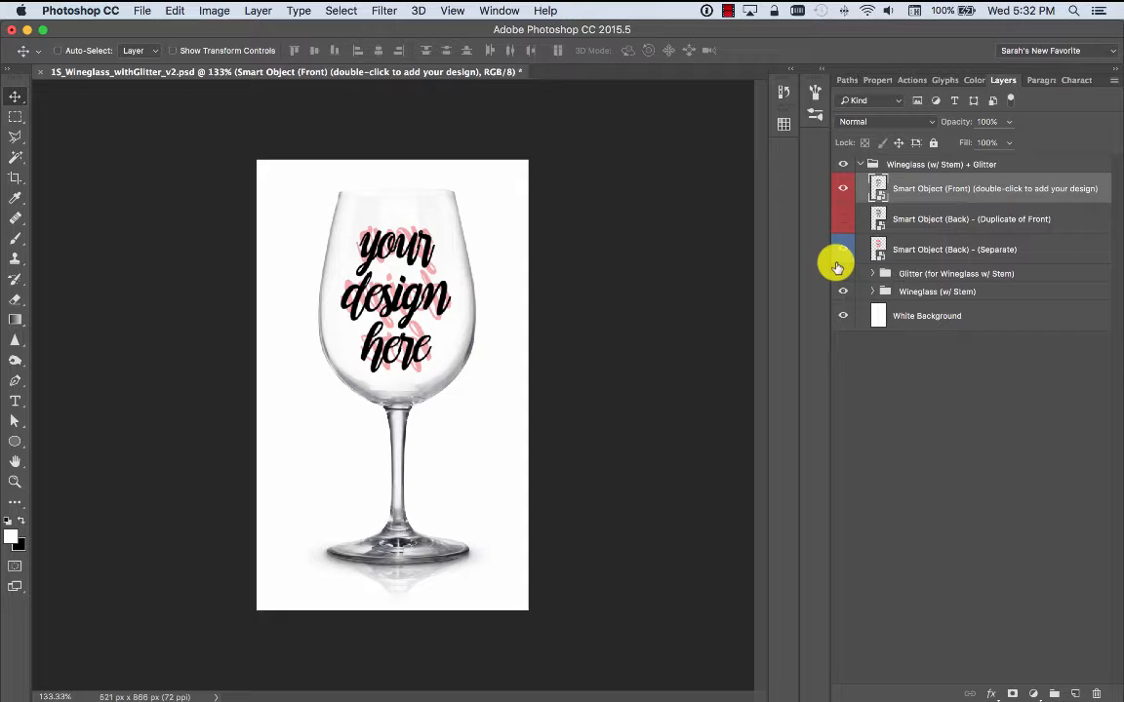
left_click(843, 249)
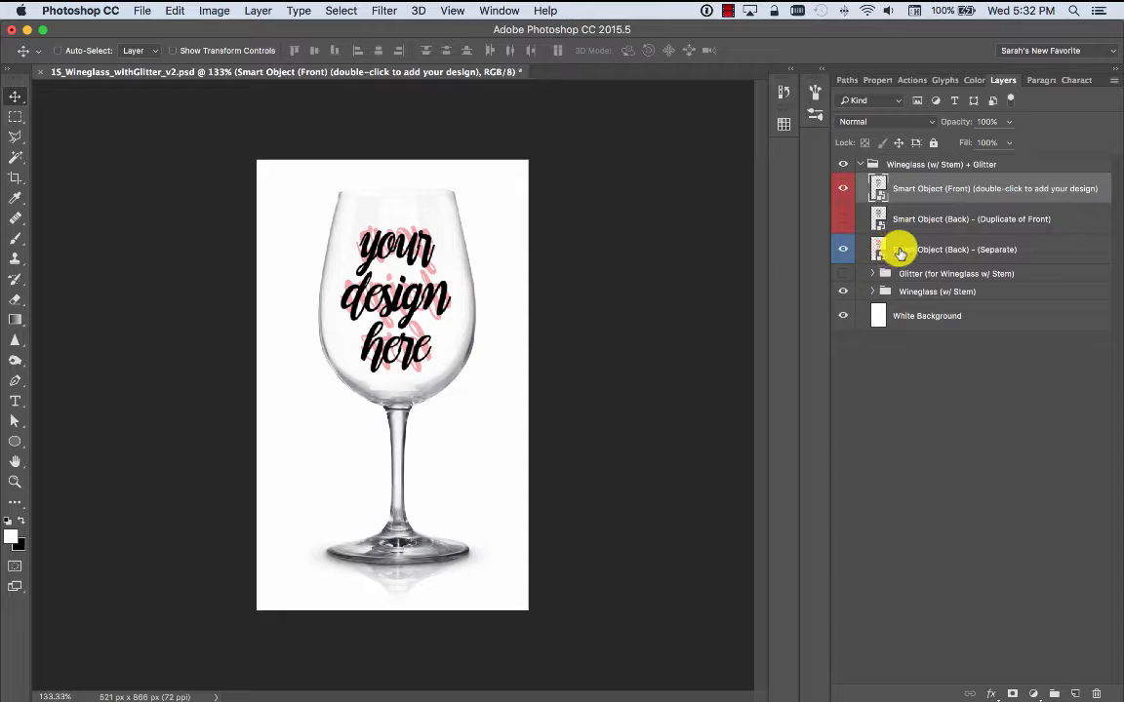
double_click(878, 254)
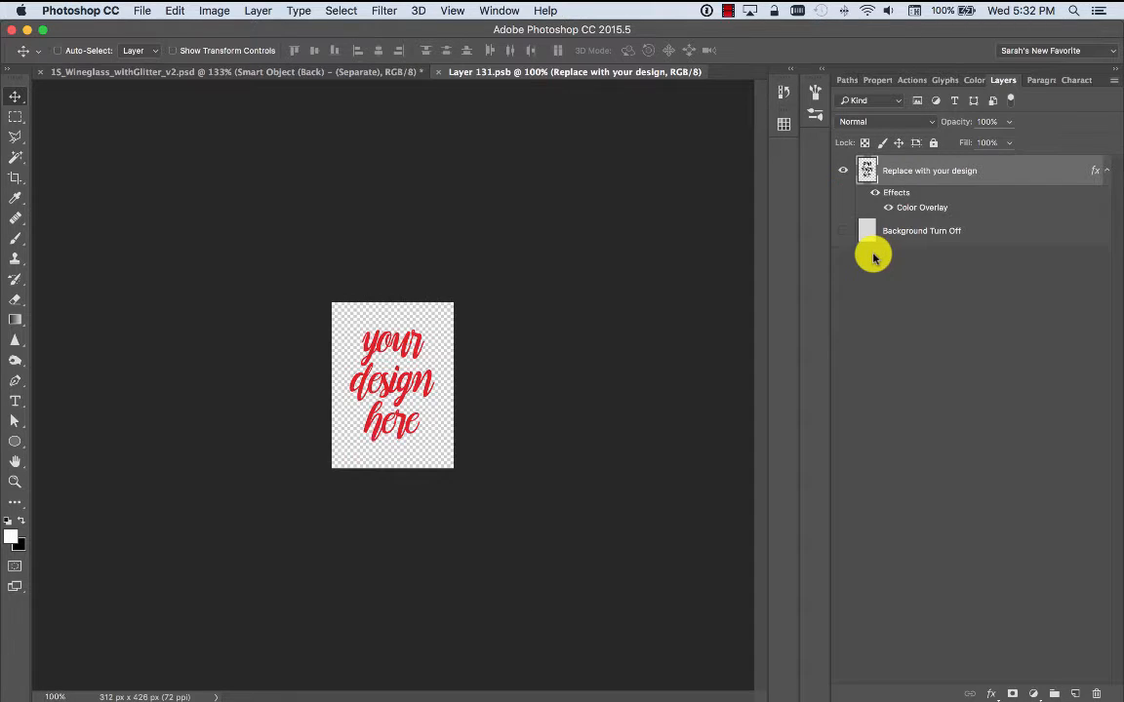
left_click(435, 73)
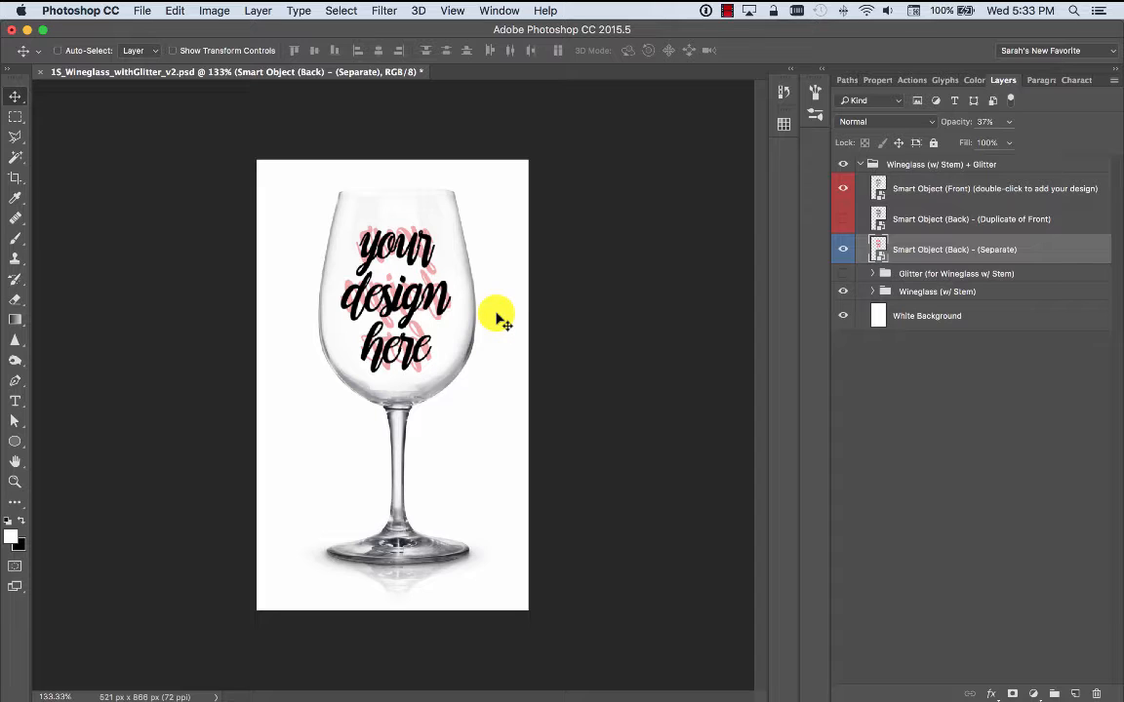
Toggle the front and separate back designs to compare them, leaving the front design visible and the separate back design hidden
left_click(842, 190)
left_click(842, 190)
left_click(843, 250)
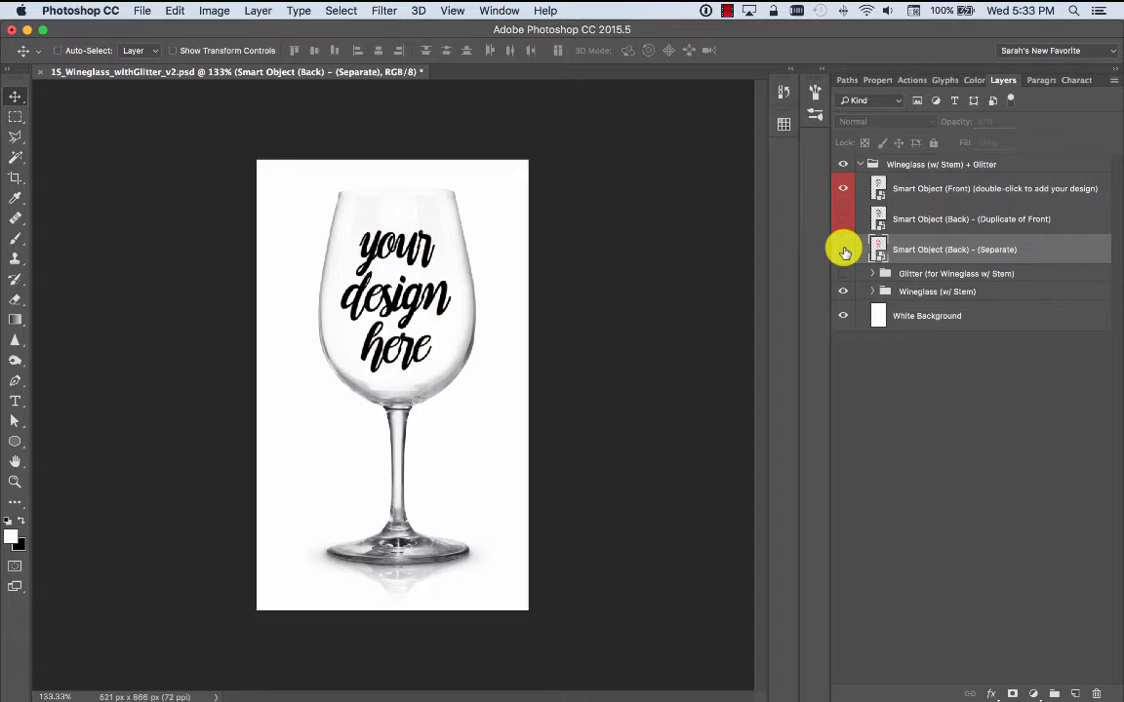
left_click(843, 250)
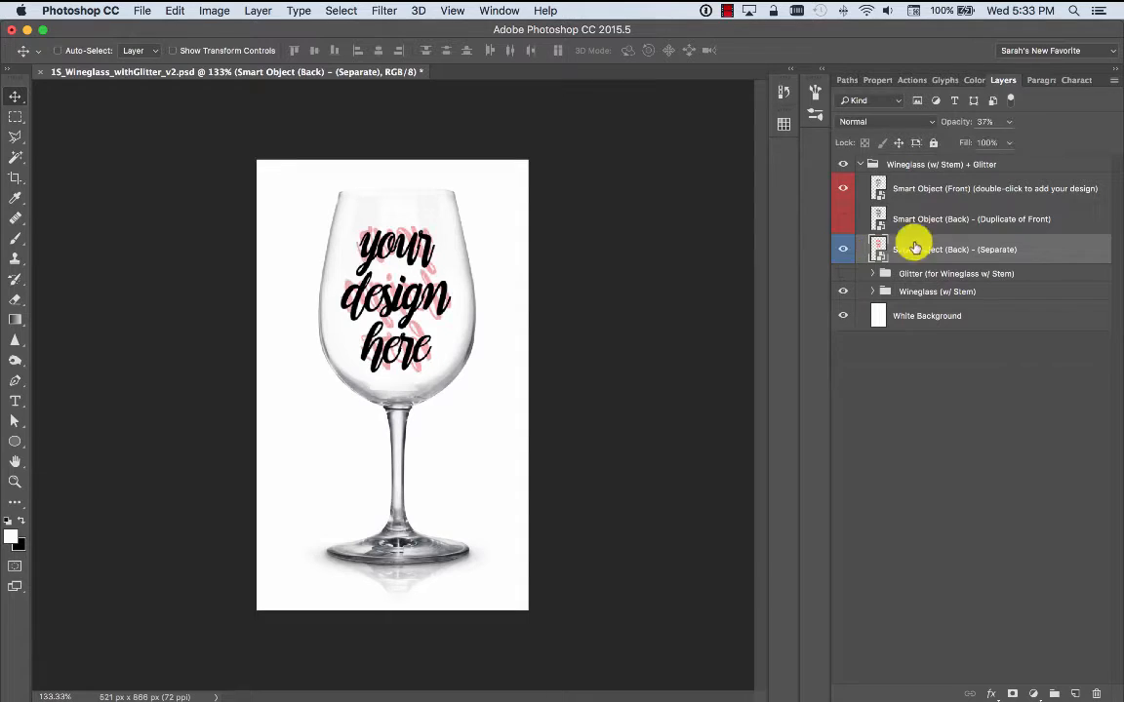
left_click(840, 251)
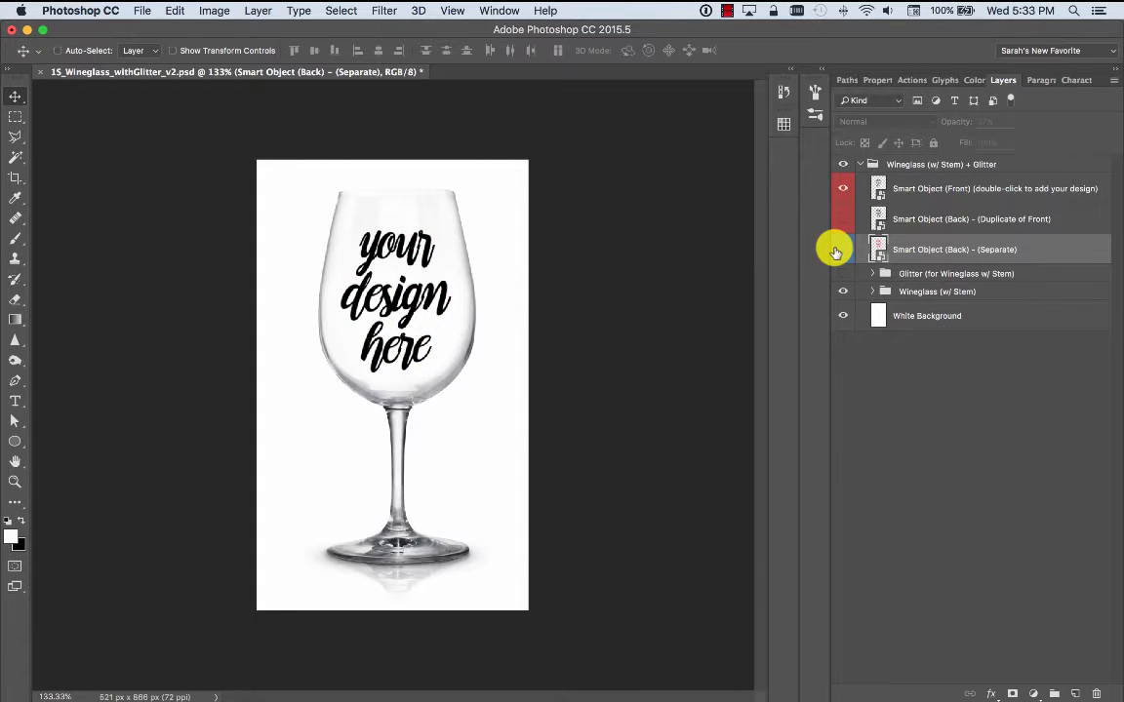